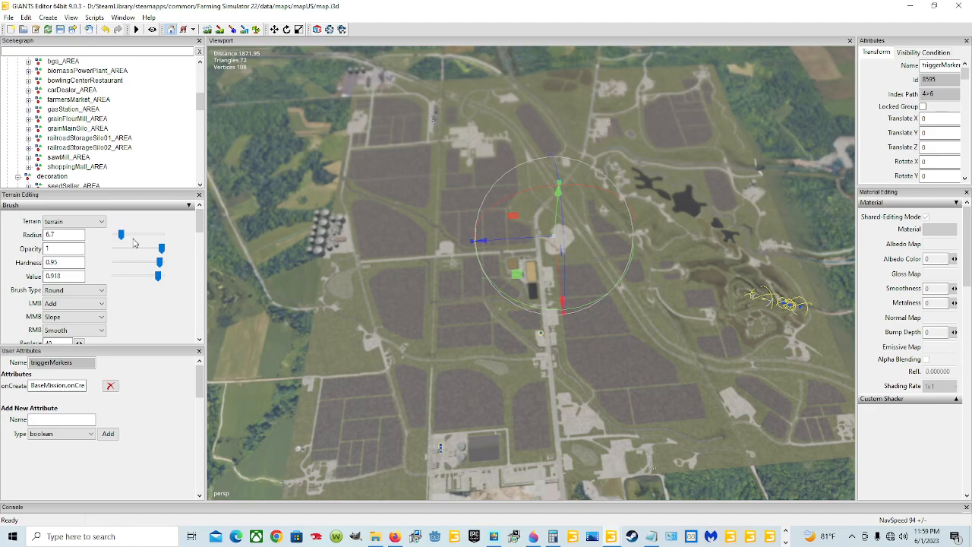
Locate the elmcreek group in the scenegraph and select its buyAndSellPoints group to highlight all selling points on the map.
scroll(107, 161, up, 2)
scroll(107, 162, up, 2)
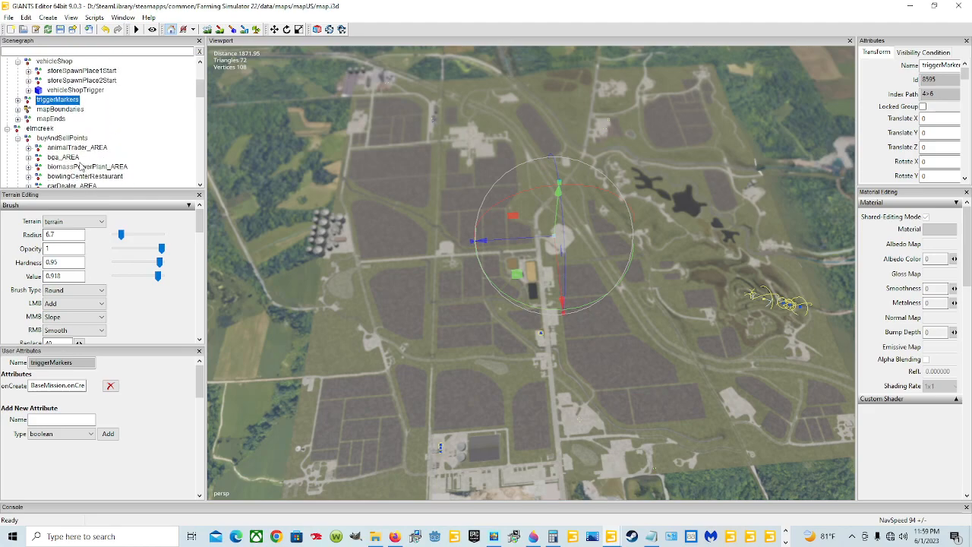
click(7, 129)
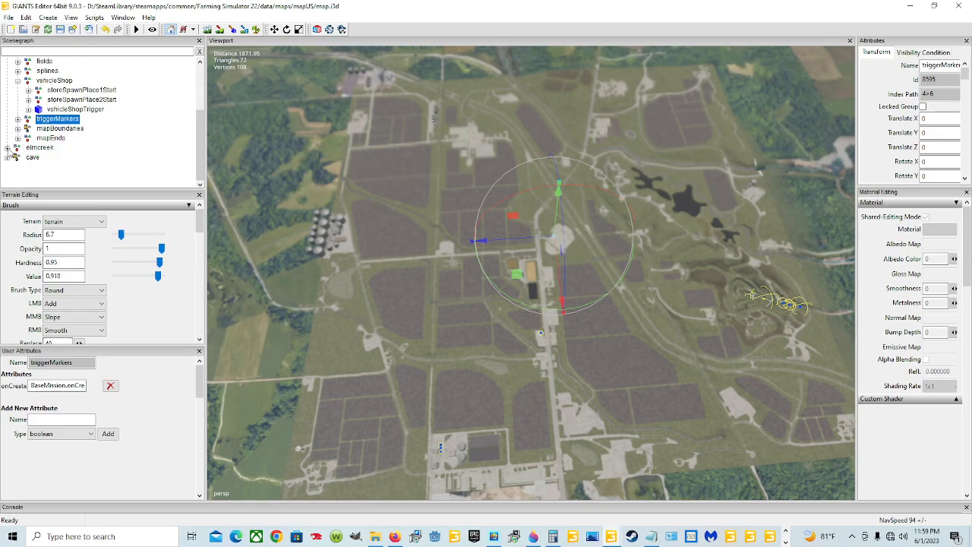
click(7, 148)
scroll(53, 123, down, 1)
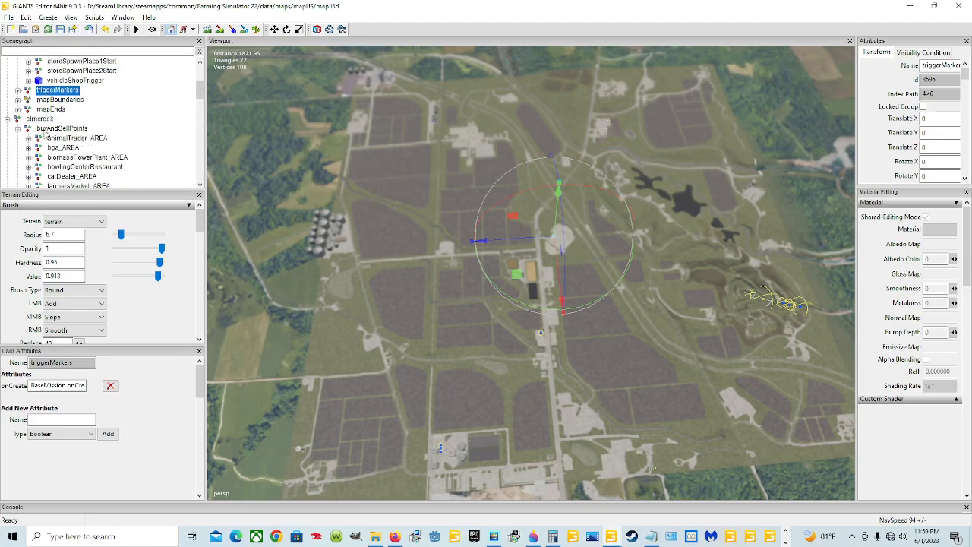
click(48, 129)
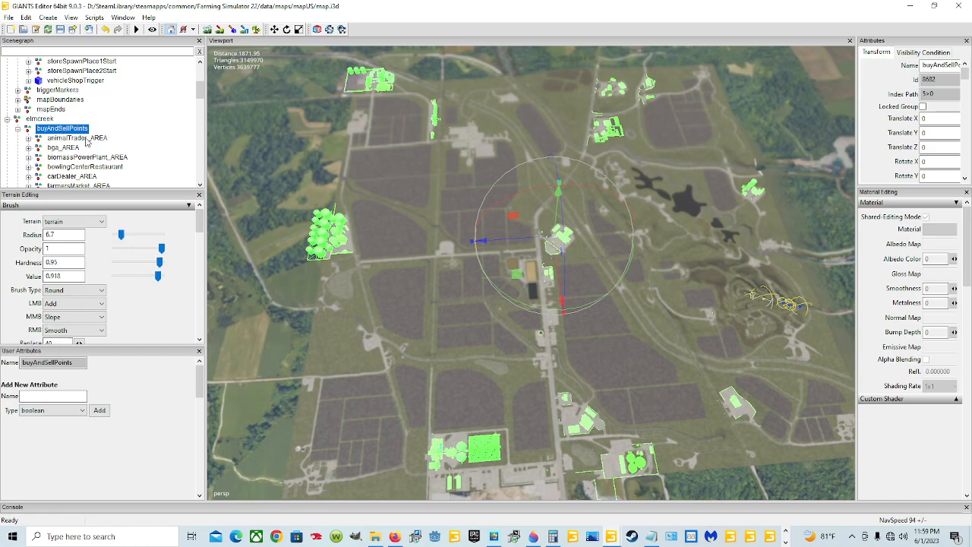
scroll(88, 142, down, 1)
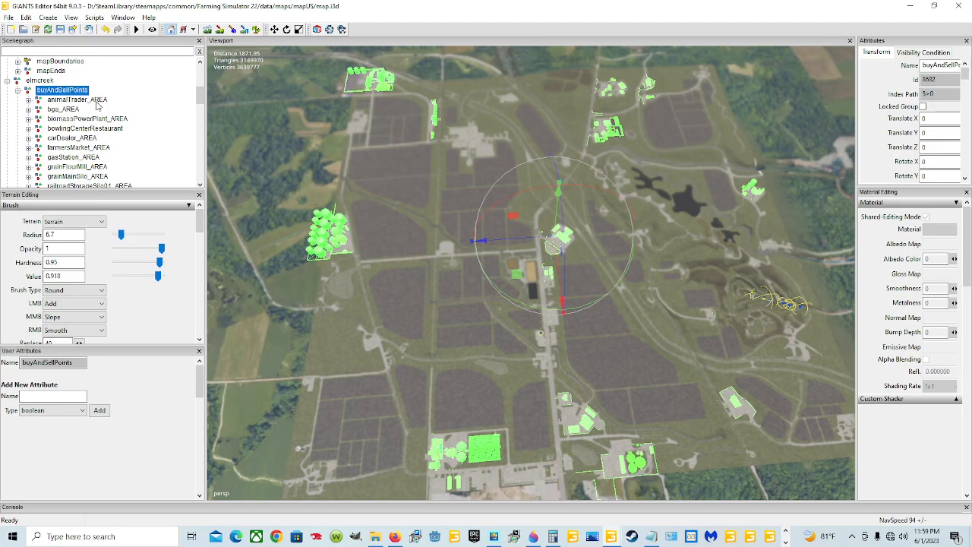
Highlight the bga, biomass power plant, bowling center, car dealer, farmers market and gas station areas one by one on the map.
click(72, 113)
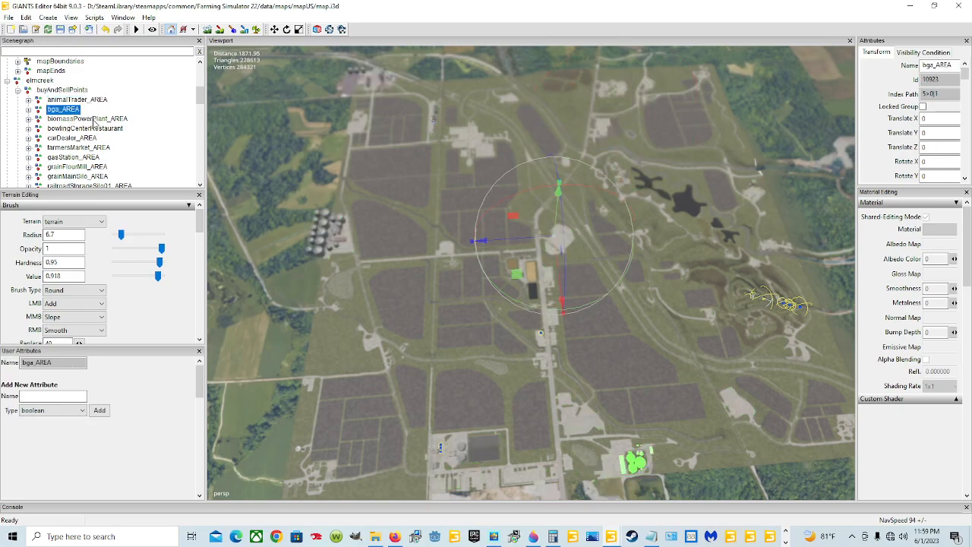
click(87, 121)
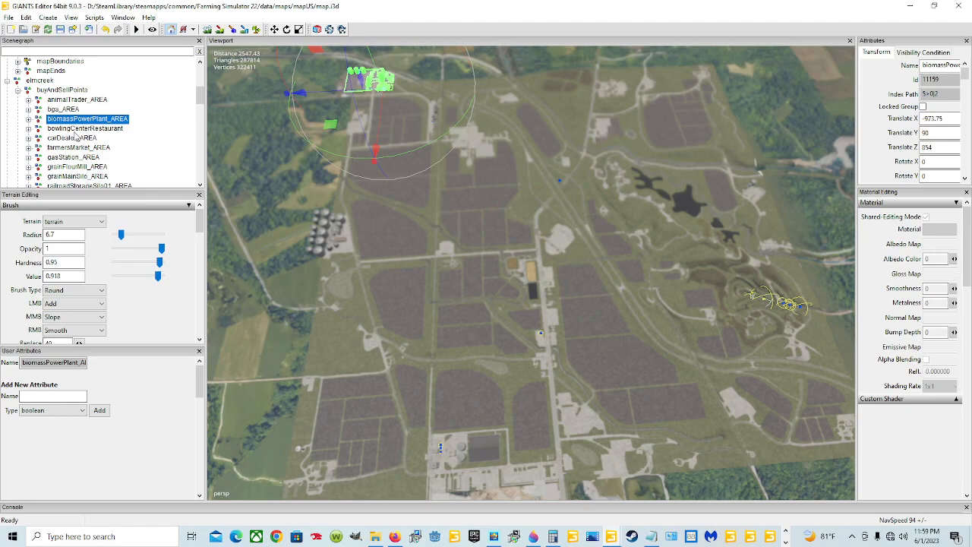
click(85, 129)
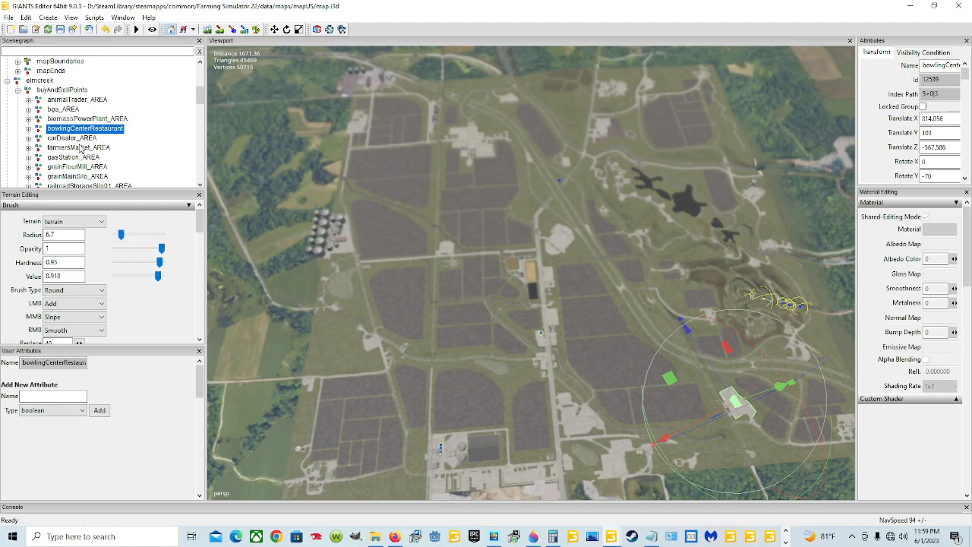
click(82, 139)
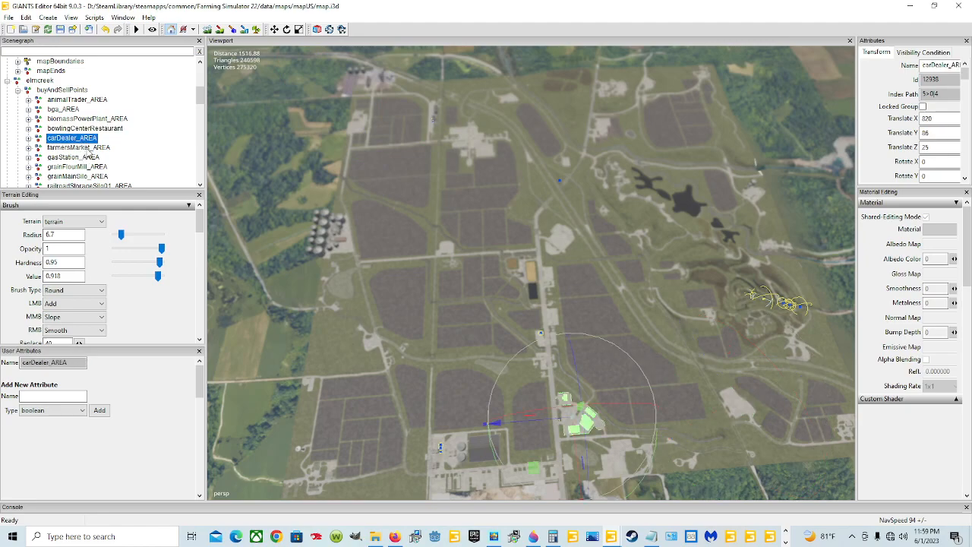
click(84, 148)
click(76, 158)
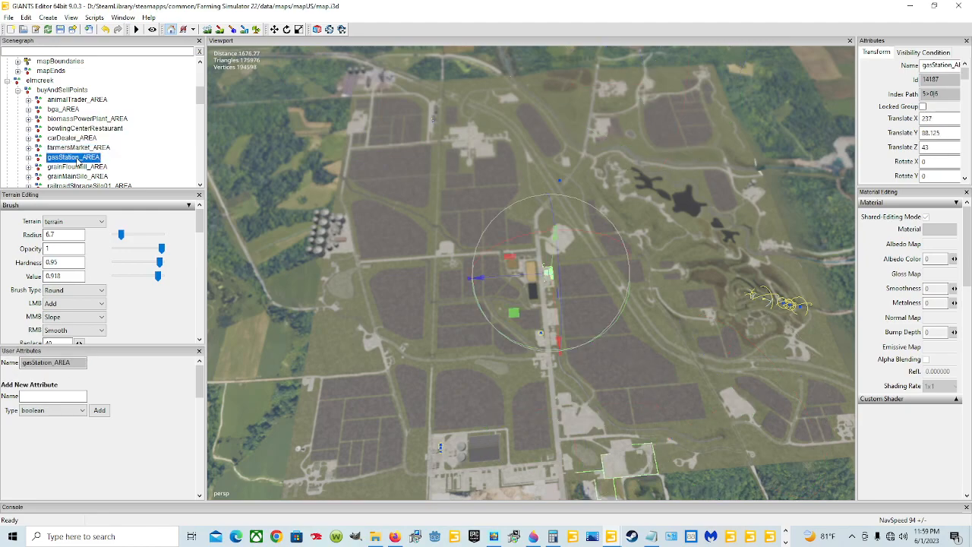
Highlight the grain flour mill, main silo, railroadStorageSilo02, sawmill and shopping mall areas one by one to examine their locations.
scroll(86, 157, down, 1)
click(91, 149)
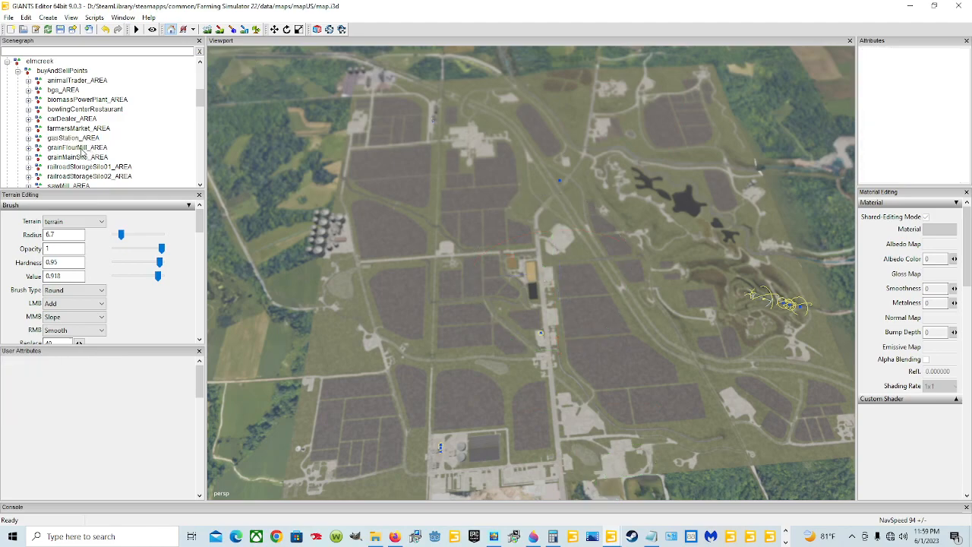
click(83, 150)
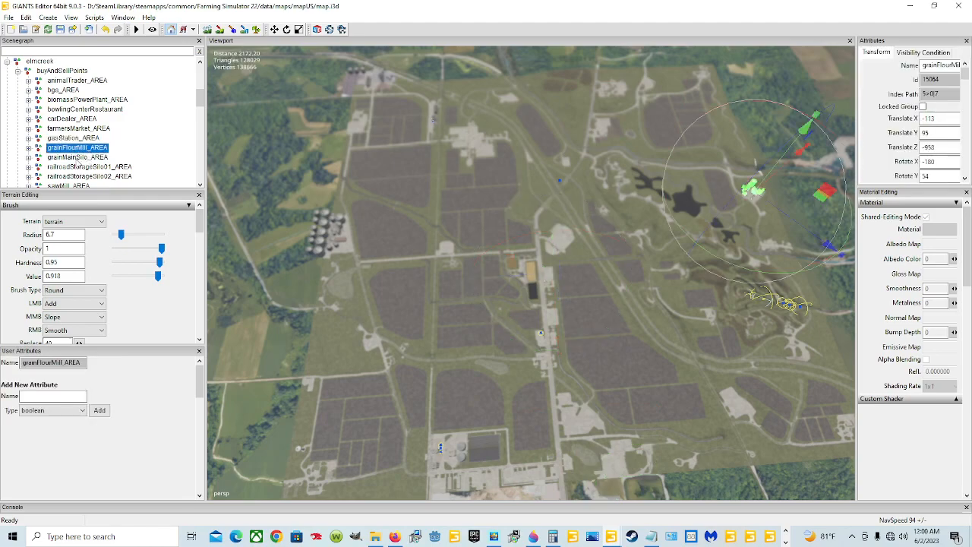
click(79, 158)
scroll(104, 148, down, 1)
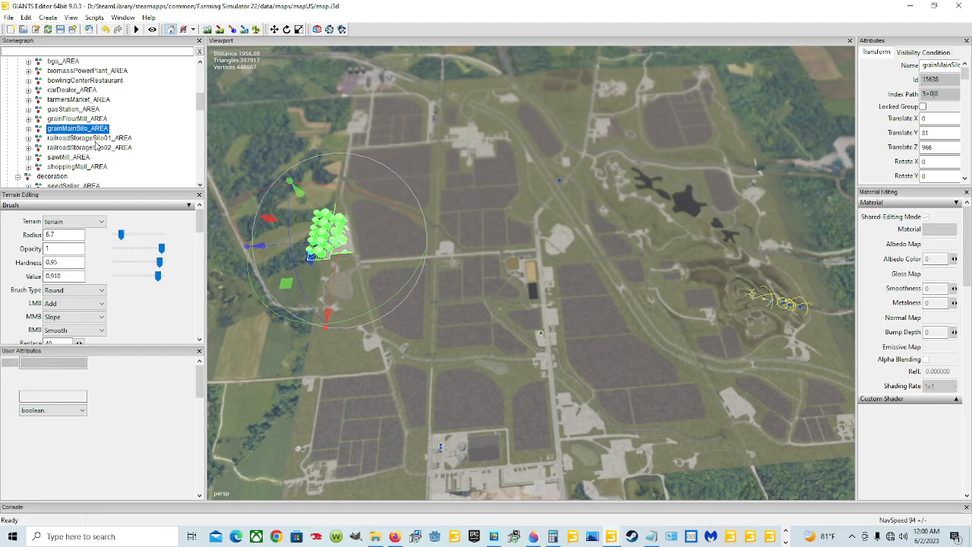
click(91, 147)
scroll(114, 156, down, 1)
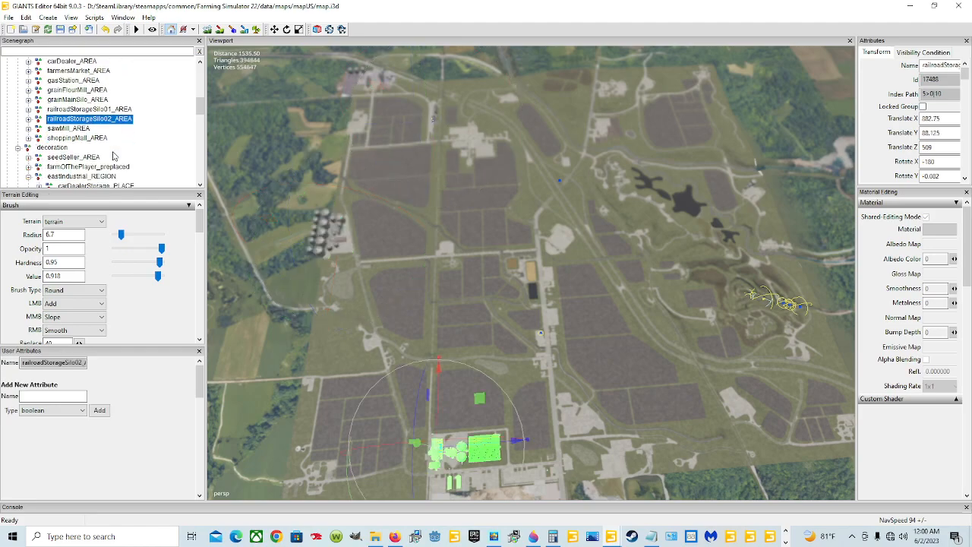
click(79, 130)
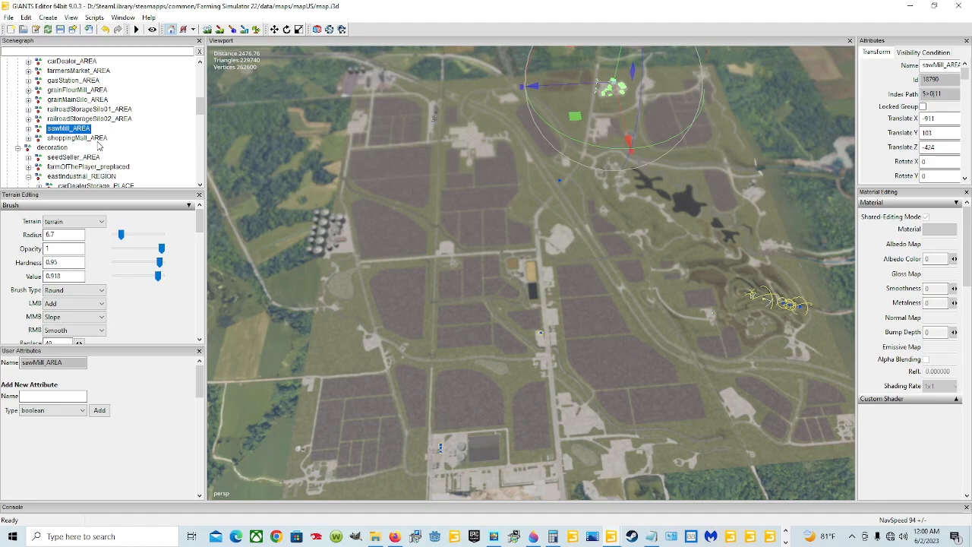
click(79, 138)
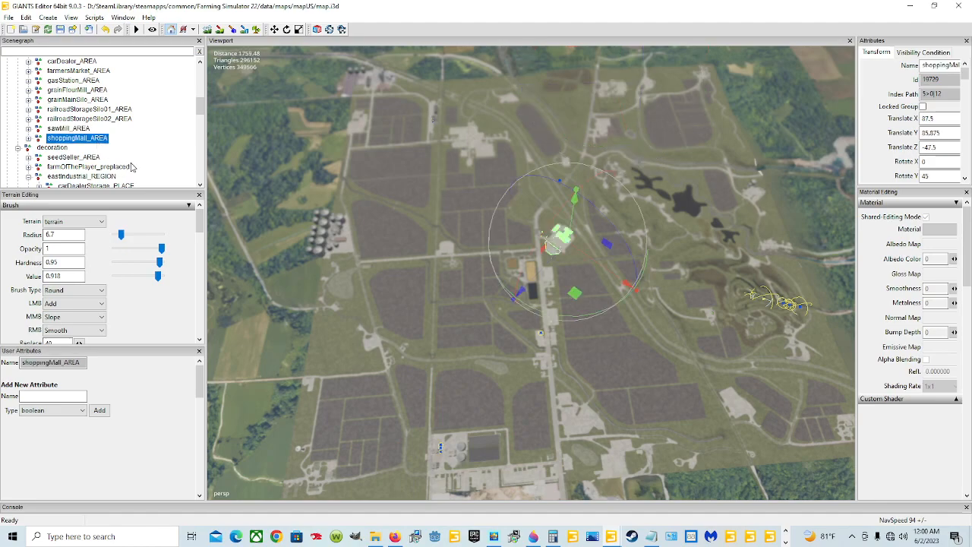
scroll(139, 164, up, 4)
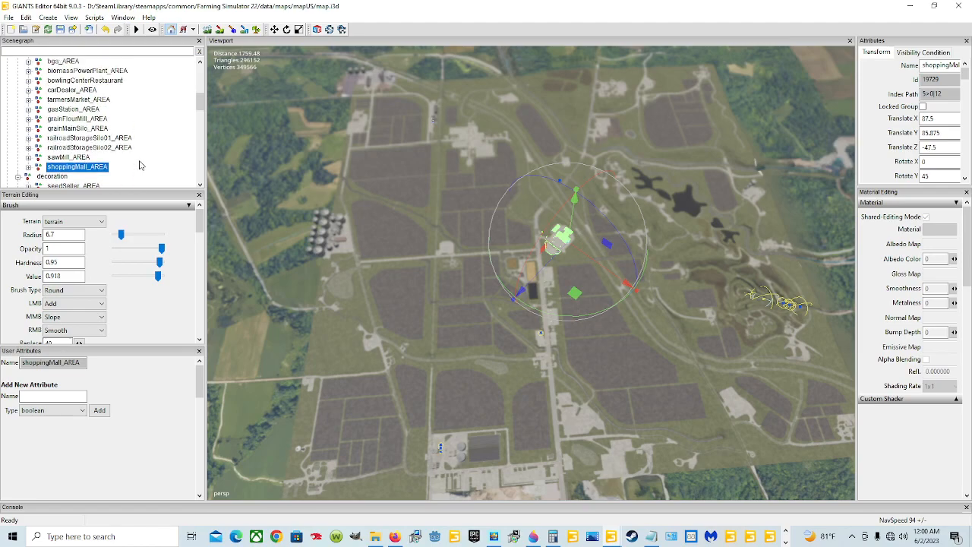
scroll(139, 164, down, 1)
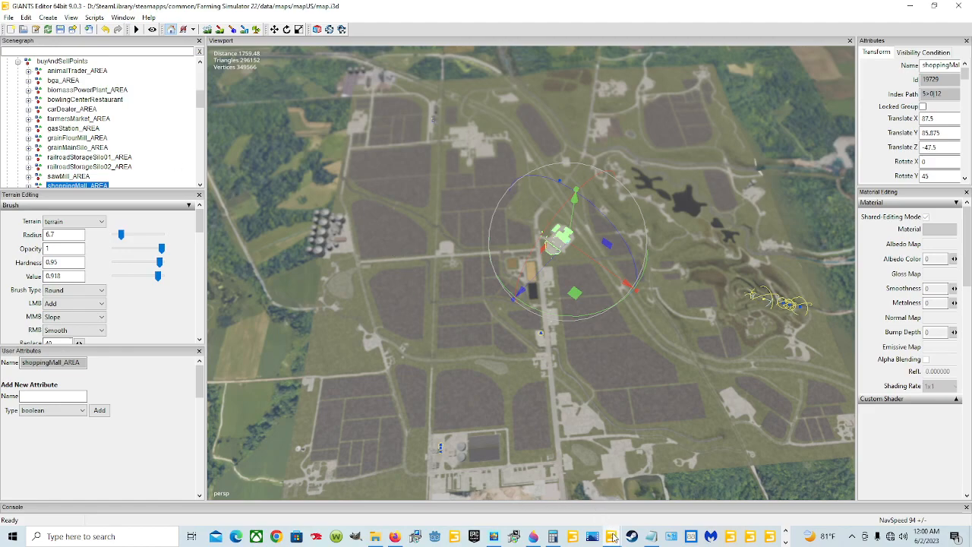
Switch to the FS22_ModMapUS4x_prefab map and examine its rivers, mountain edge and open land for building sites.
mouse_move(614, 536)
click(579, 492)
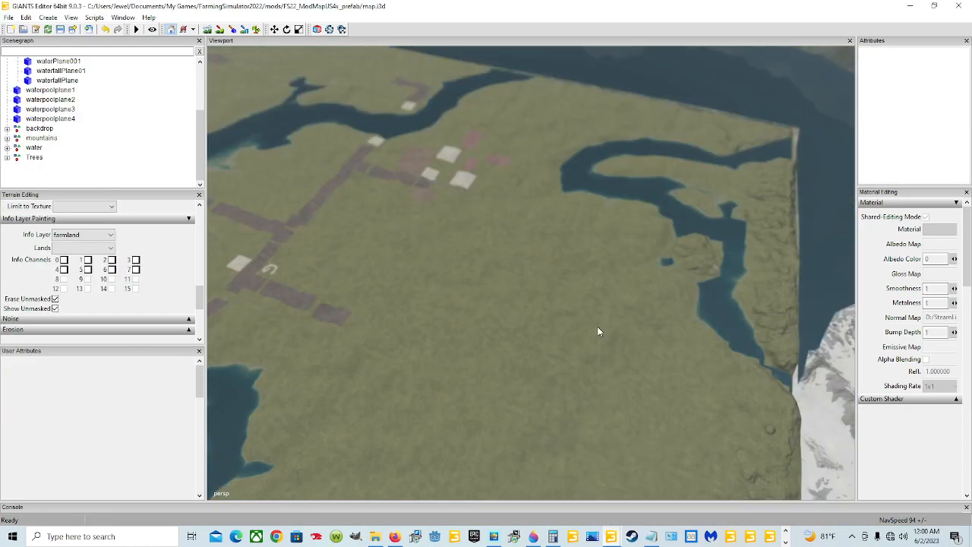
middle_drag(626, 302, 530, 238)
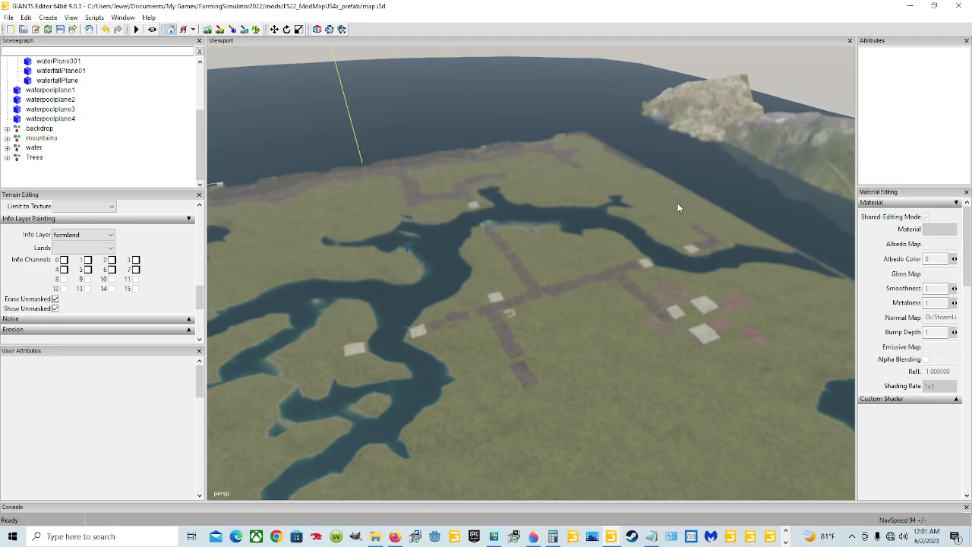
middle_drag(650, 196, 607, 289)
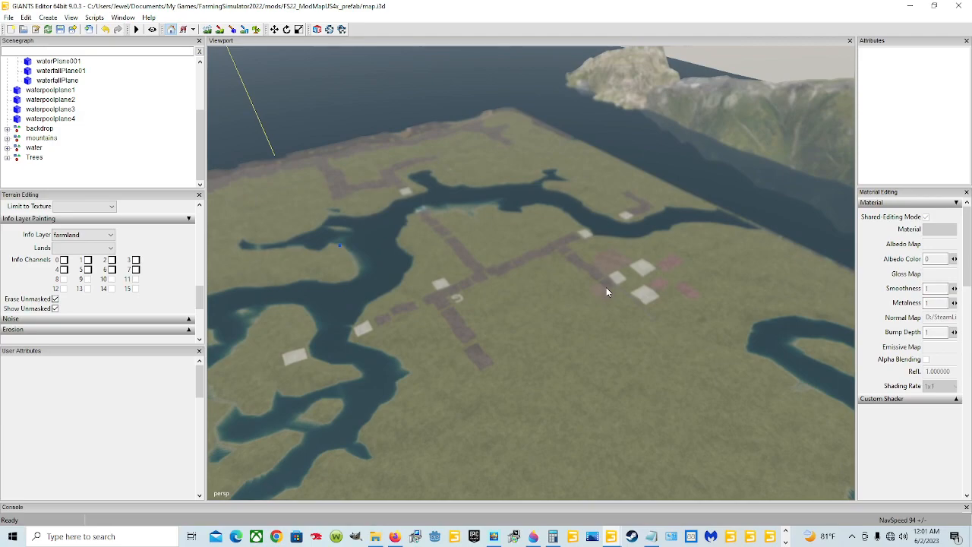
alt+drag(531, 232, 576, 272)
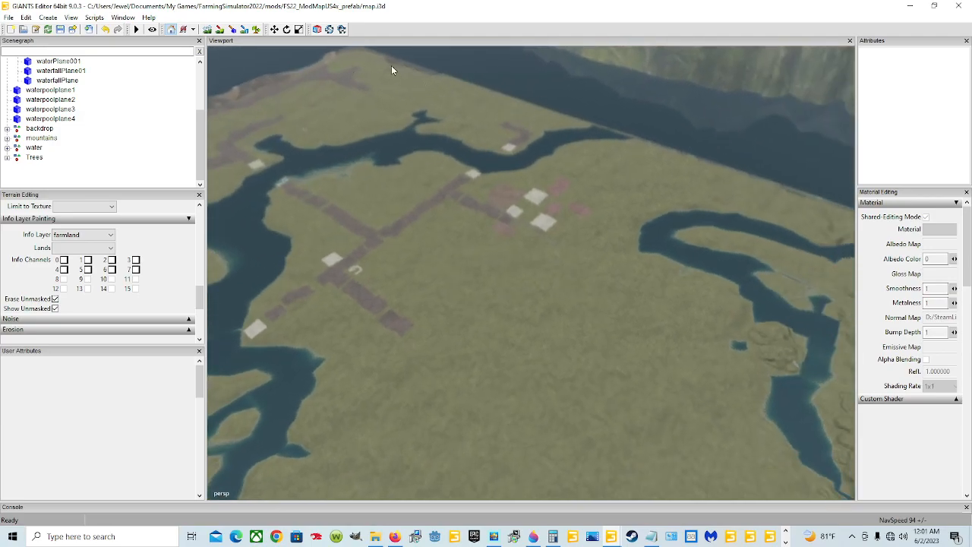
alt+drag(439, 144, 556, 189)
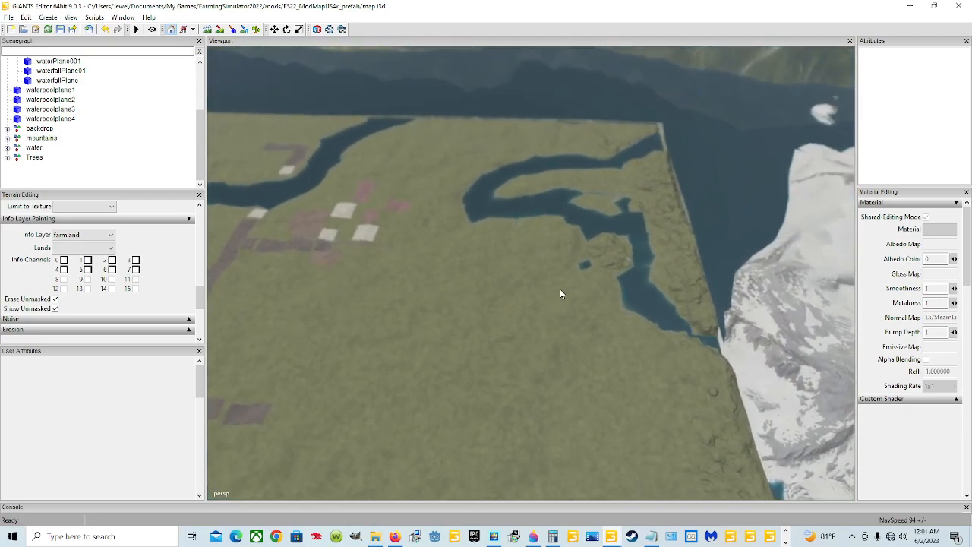
alt+drag(473, 331, 360, 371)
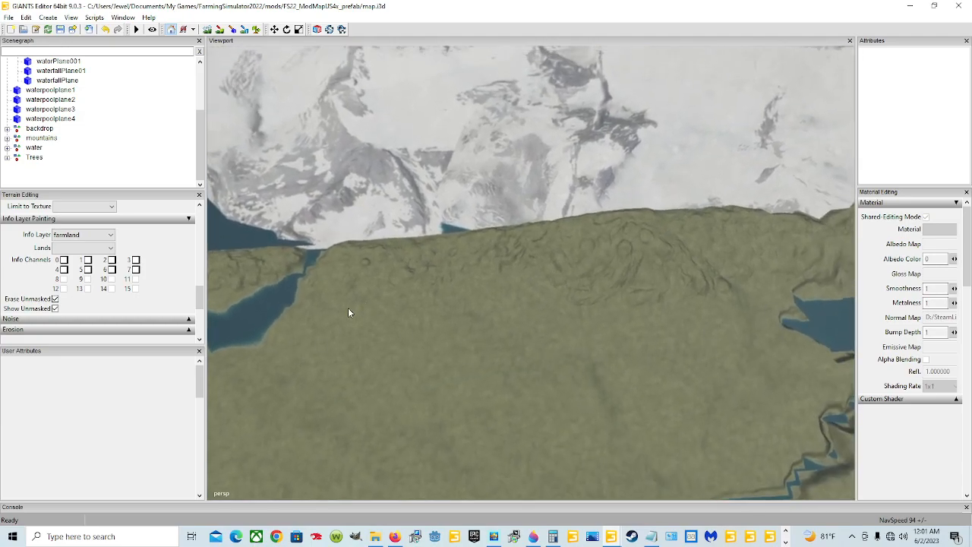
alt+drag(697, 330, 580, 260)
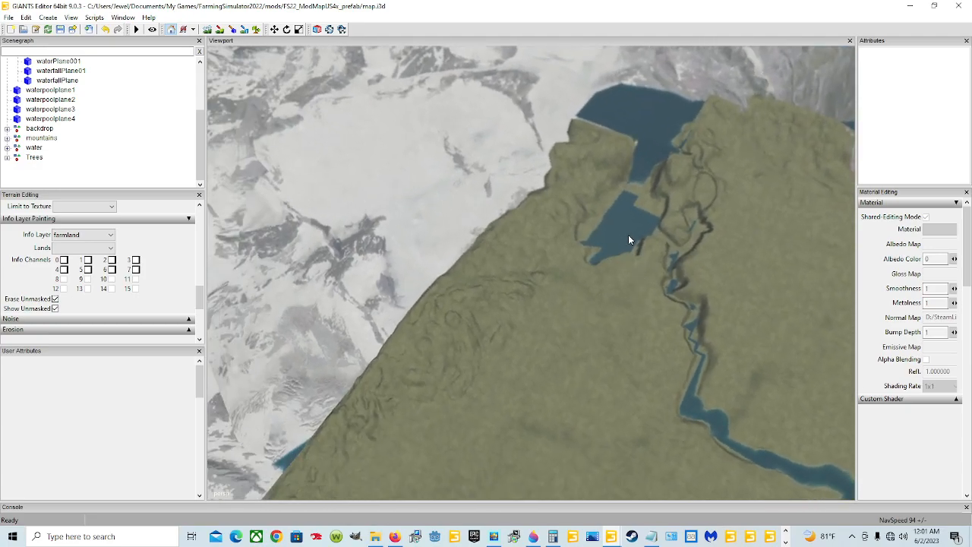
alt+drag(634, 257, 509, 297)
mouse_move(532, 232)
alt+mouse_down()
mouse_move(472, 353)
mouse_move(479, 319)
mouse_move(586, 159)
mouse_move(521, 223)
alt+mouse_up()
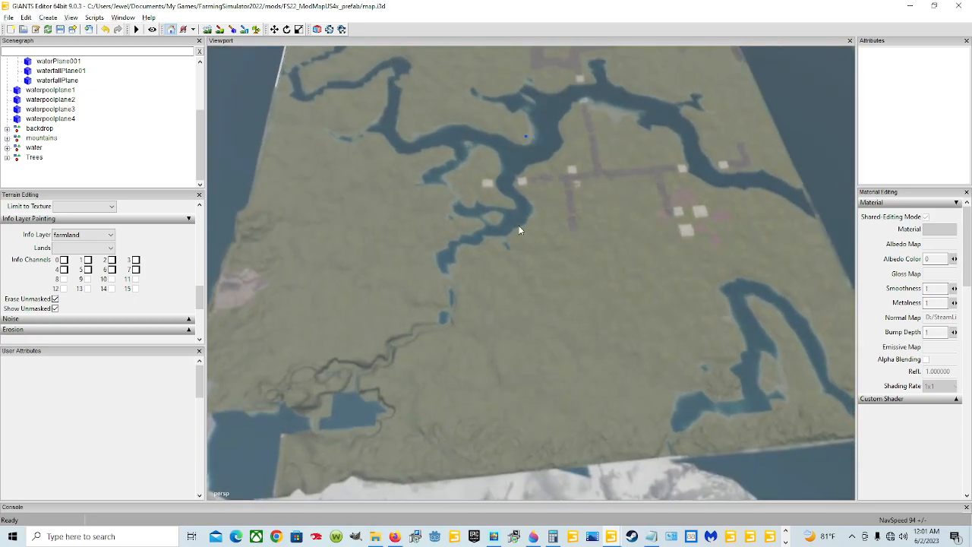
alt+drag(525, 299, 528, 289)
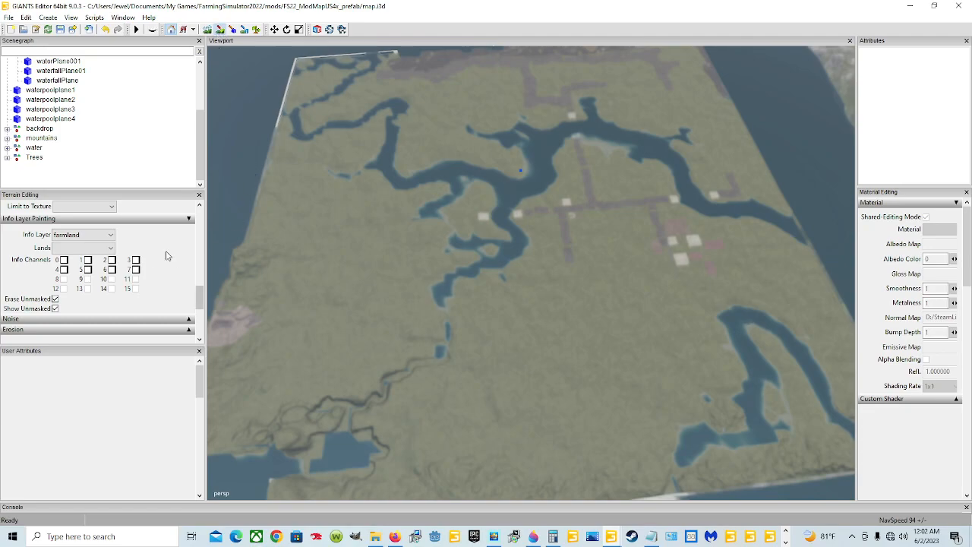
Choose the ground texture layer, set the brush type to Square and stamp location patches on the open land south and east of the central river.
scroll(159, 242, down, 5)
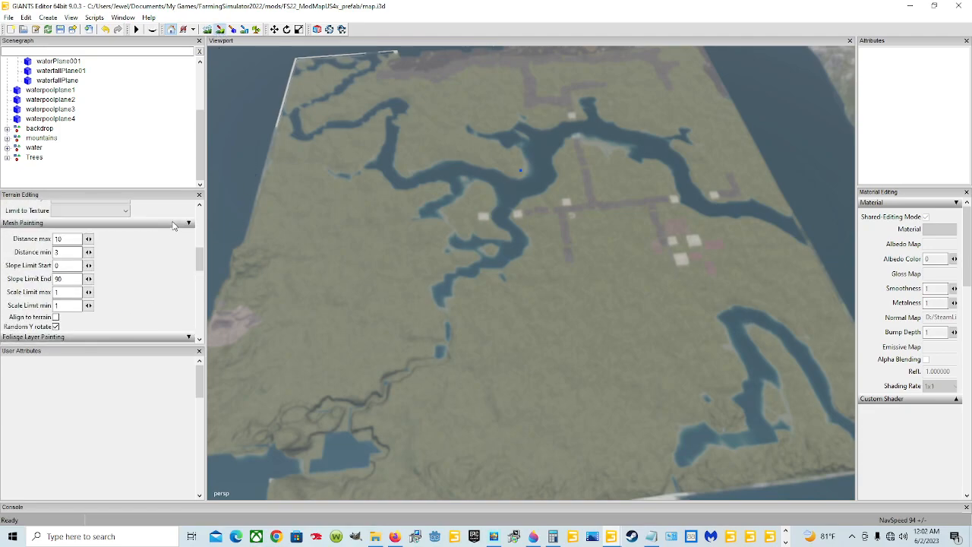
scroll(169, 232, up, 3)
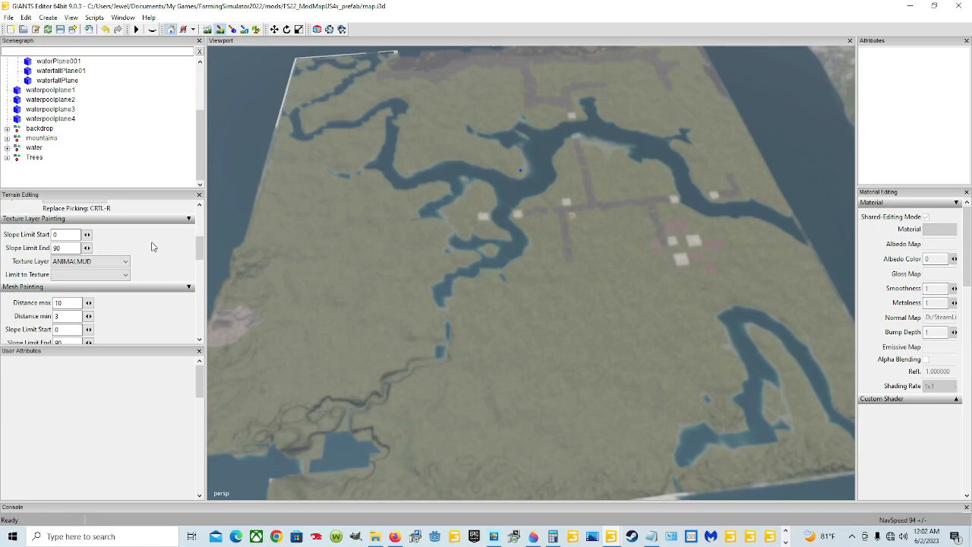
click(124, 262)
click(107, 281)
scroll(182, 258, up, 2)
scroll(179, 257, up, 4)
click(100, 229)
click(76, 248)
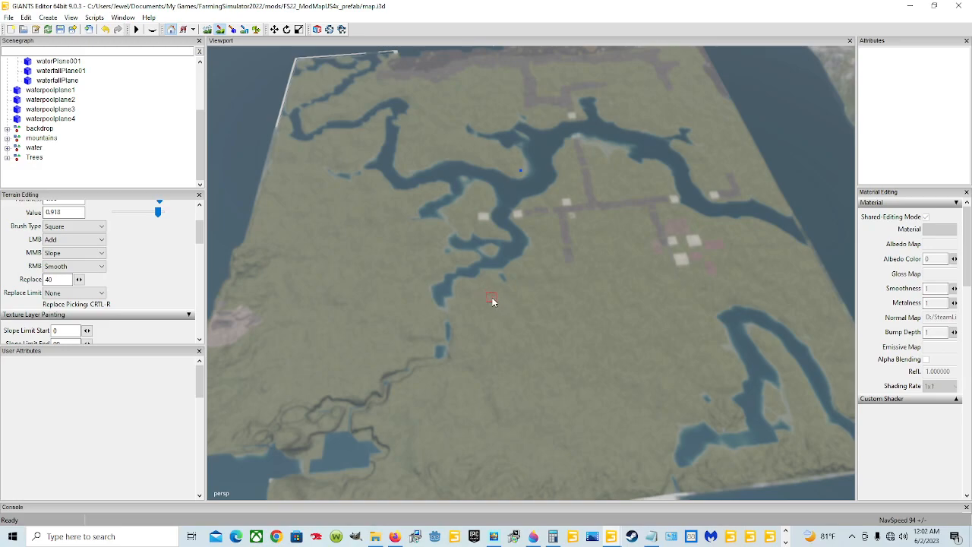
click(708, 362)
Check the selling point locations in the original mapUS map and return to the FS22_ModMapUS4x_prefab map.
mouse_move(615, 535)
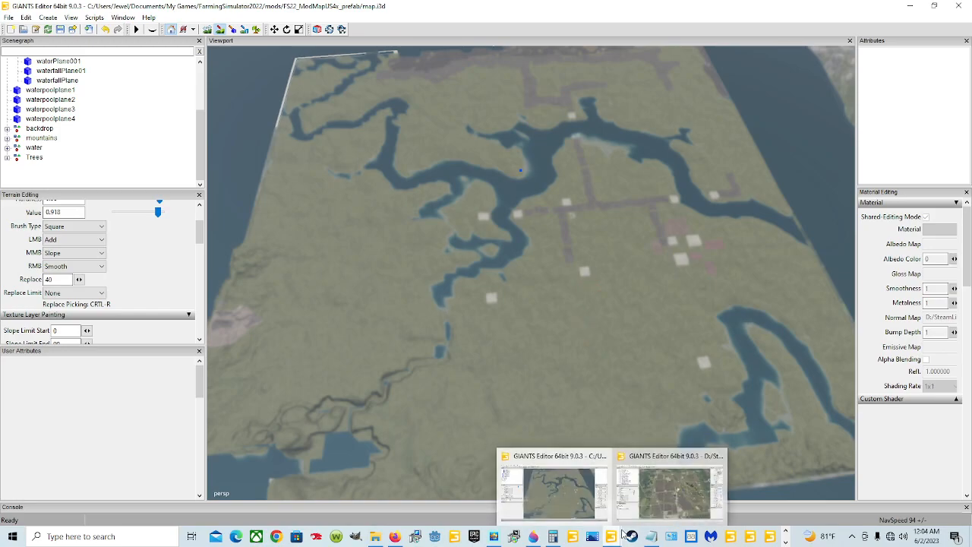
click(646, 505)
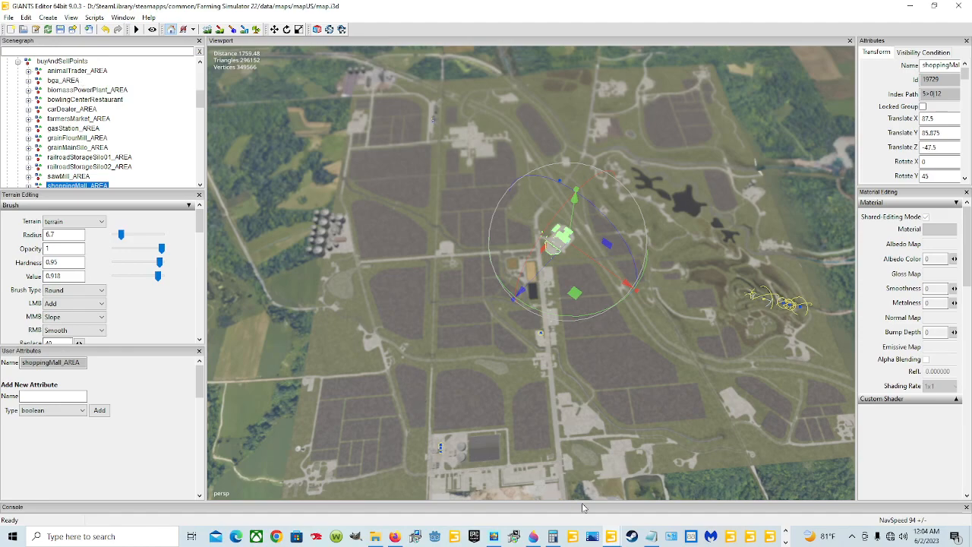
mouse_move(608, 538)
click(573, 477)
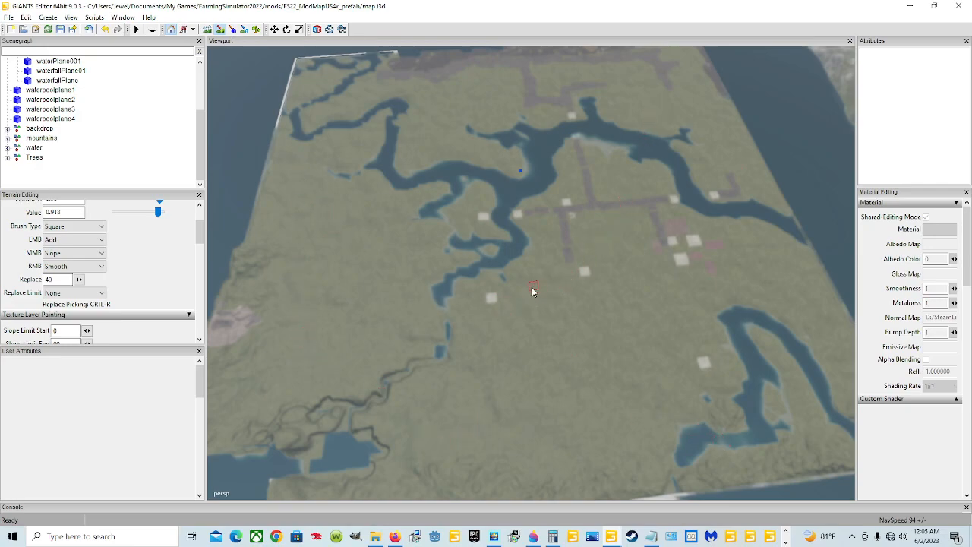
Stamp further square location patches around the central river, including one on the land west of its bends.
click(705, 360)
click(425, 260)
scroll(516, 312, up, 5)
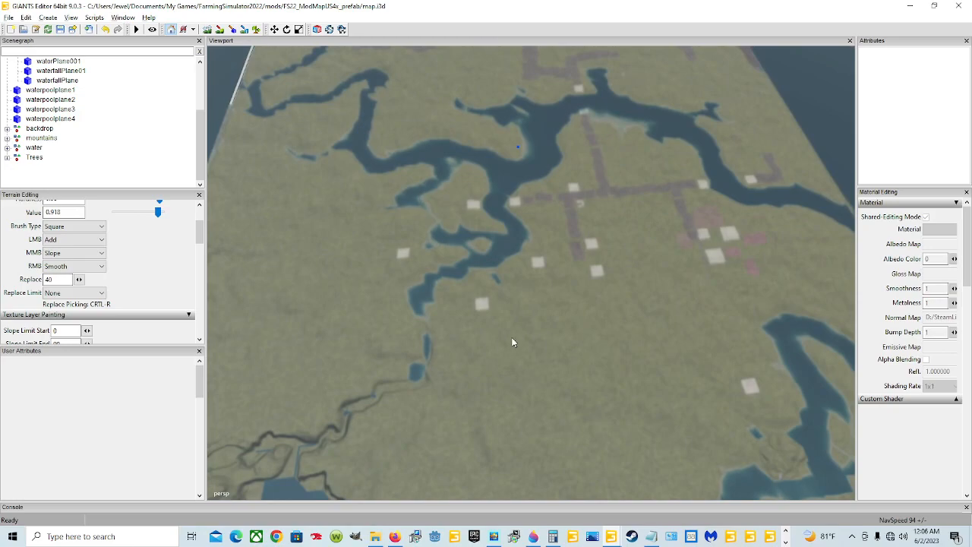
scroll(530, 280, up, 5)
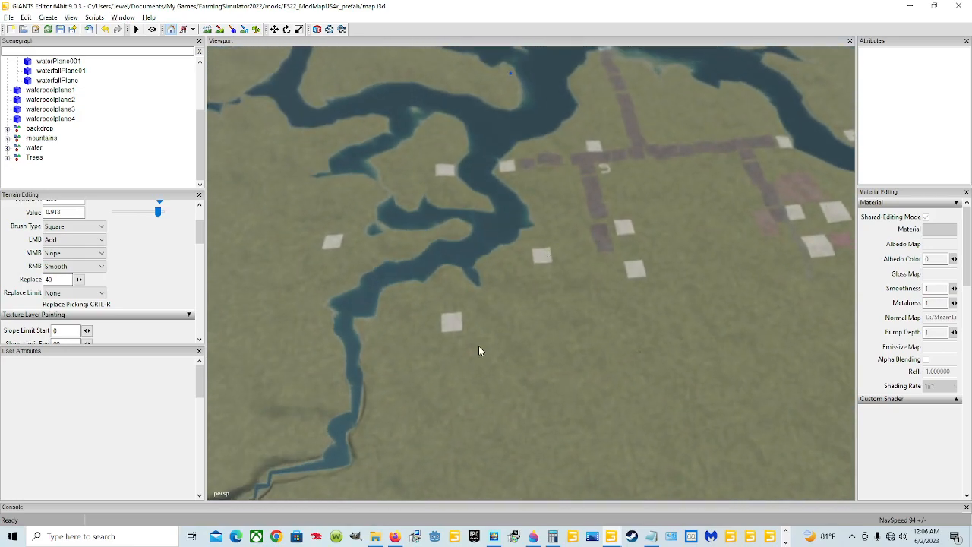
Set the texture layer for terrain painting to DIRT.
alt+drag(649, 209, 623, 205)
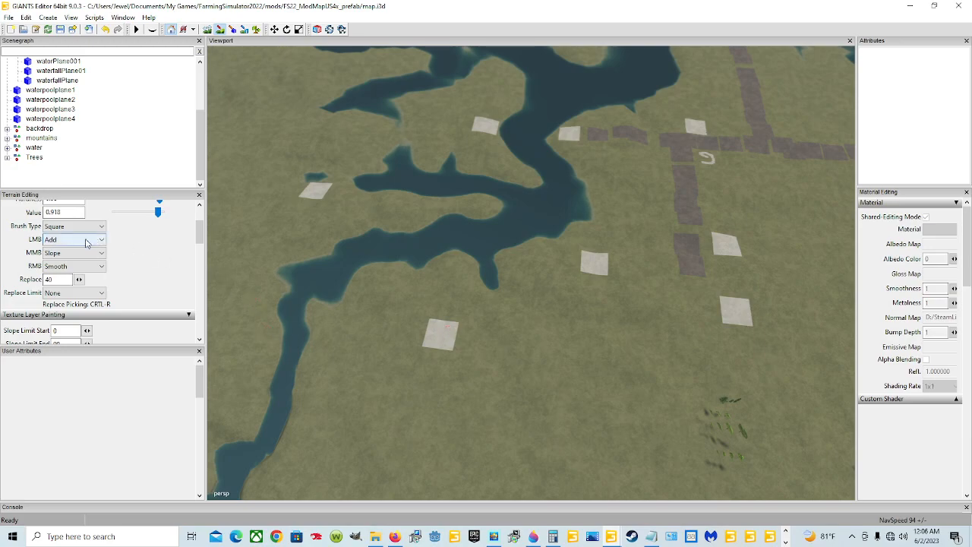
scroll(172, 281, down, 3)
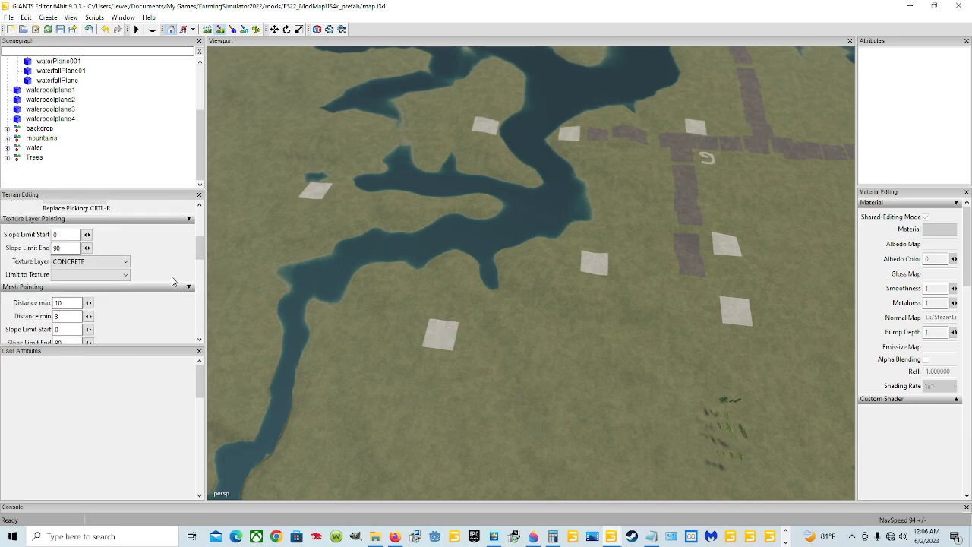
click(129, 264)
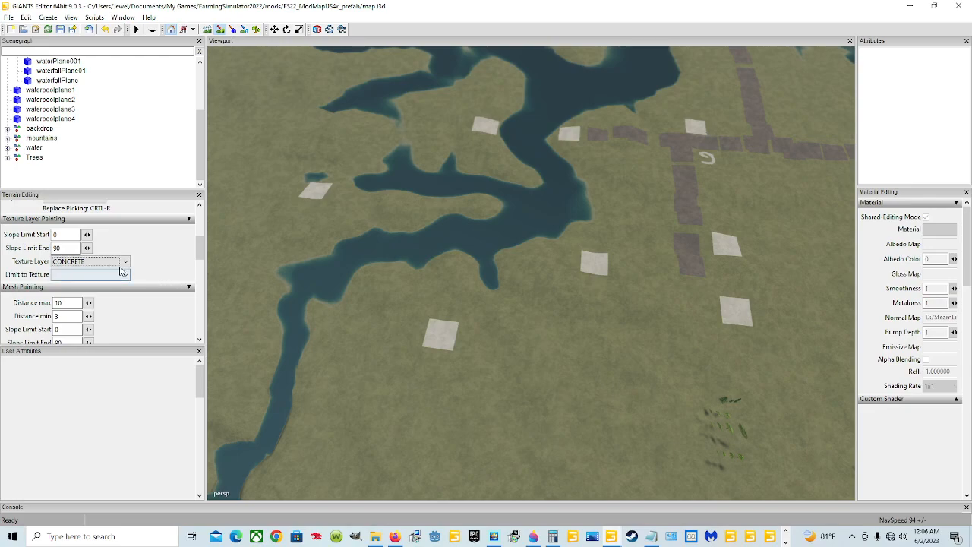
click(121, 264)
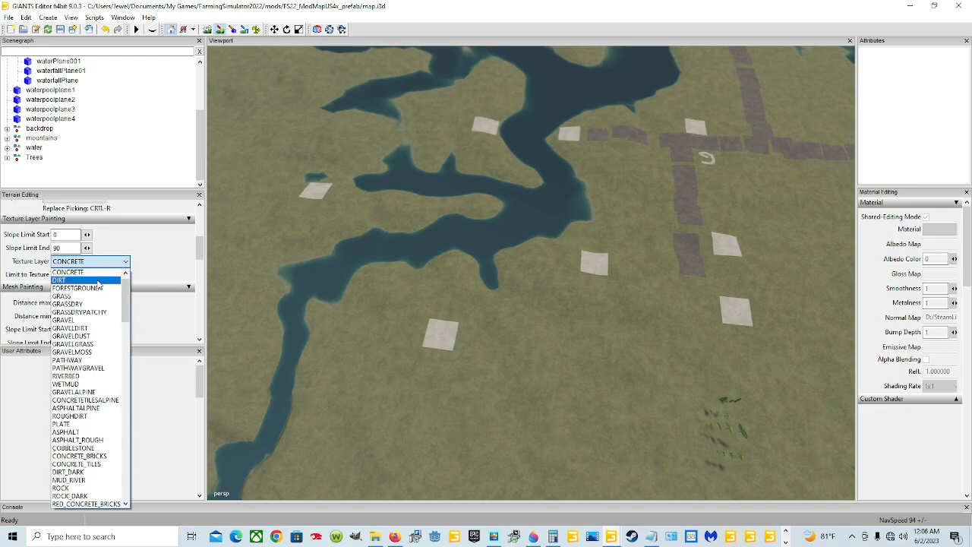
click(97, 280)
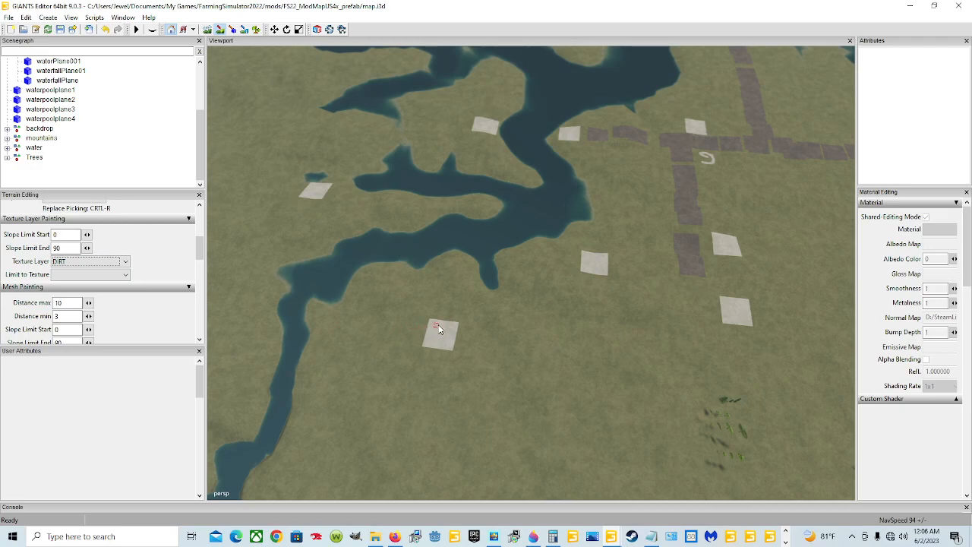
Paint identifying dirt labels on the white patches south and east of the river bend and on the one west of the river.
mouse_move(438, 331)
mouse_down()
mouse_move(429, 340)
mouse_move(446, 341)
mouse_up()
drag(452, 341, 445, 341)
drag(312, 190, 323, 189)
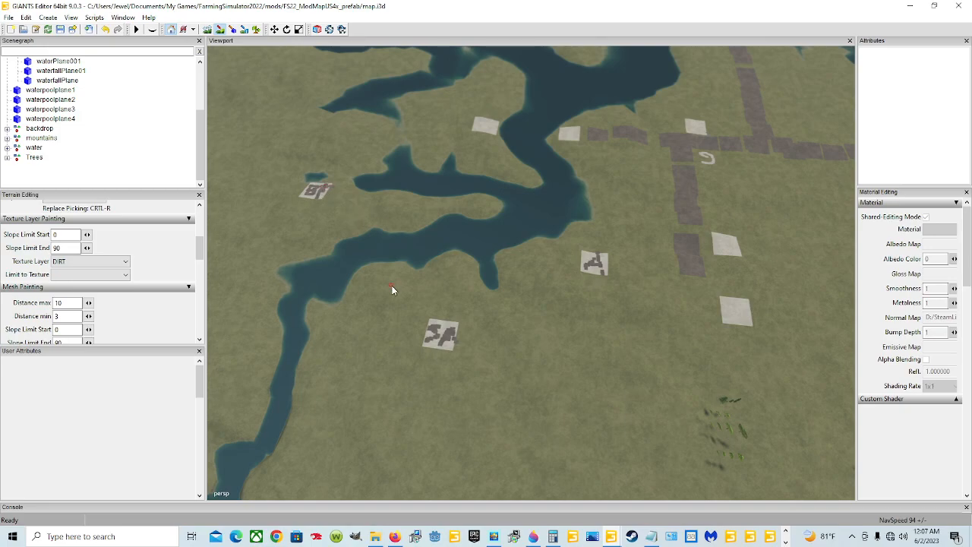
click(219, 32)
Paint a dirt label on the white patch between the dense tree stand and the looping river near the snowy mountains.
mouse_move(404, 239)
alt+mouse_down()
mouse_move(679, 216)
mouse_move(678, 176)
mouse_move(657, 180)
alt+mouse_up()
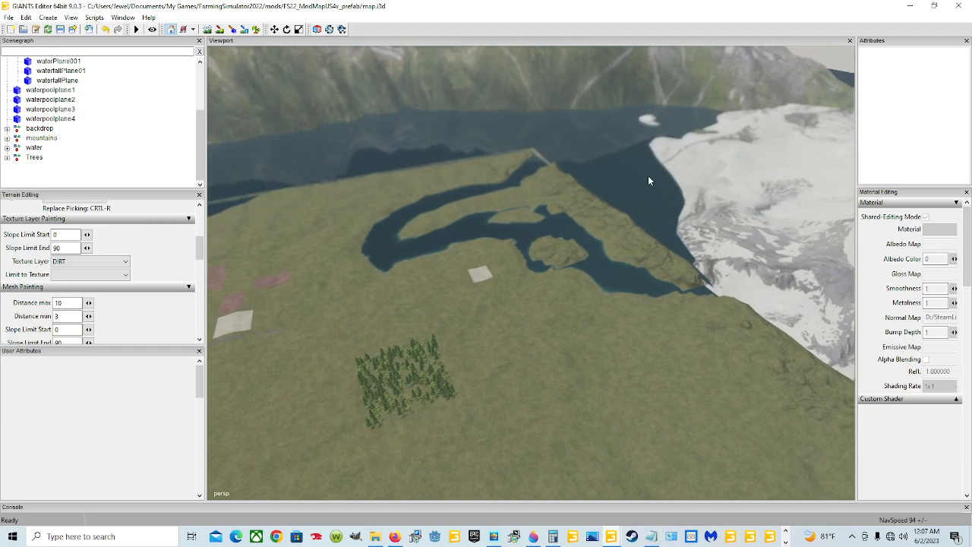
click(219, 32)
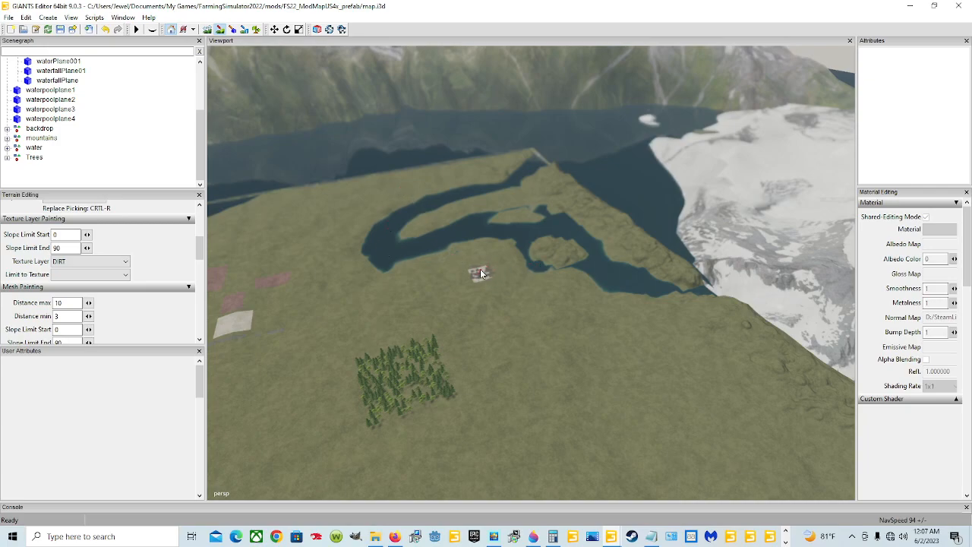
click(218, 29)
Examine the dirt road segments and white location patches between the rivers, from an overview down to ground level.
mouse_move(377, 195)
alt+mouse_down()
mouse_move(375, 211)
mouse_move(213, 236)
alt+mouse_up()
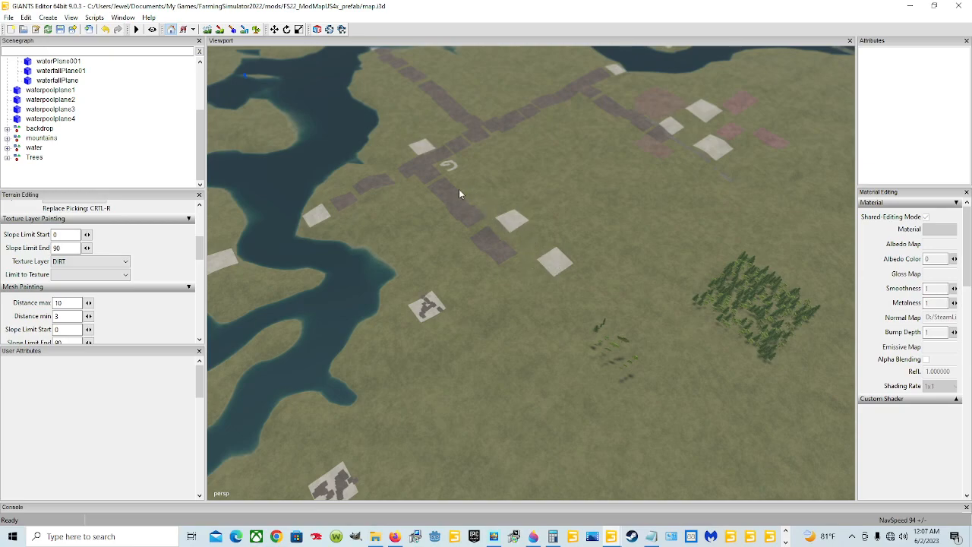
alt+drag(556, 312, 553, 314)
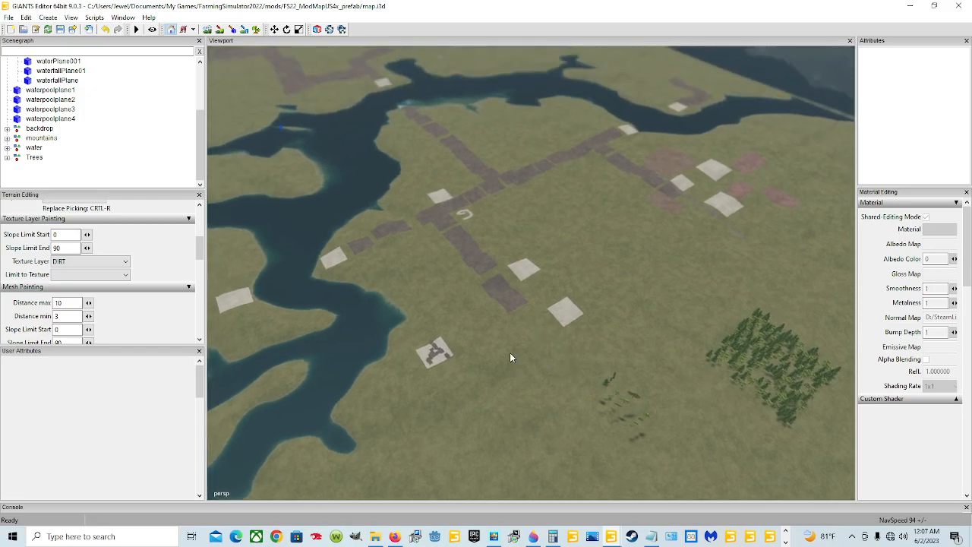
alt+drag(509, 358, 514, 391)
scroll(487, 386, up, 4)
scroll(509, 409, up, 7)
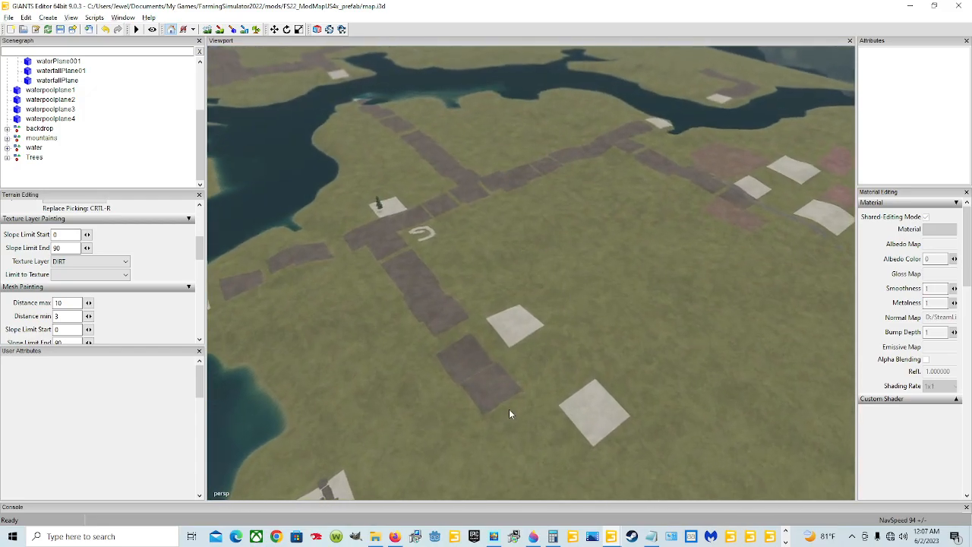
alt+drag(731, 158, 576, 237)
scroll(576, 237, up, 2)
scroll(458, 252, up, 4)
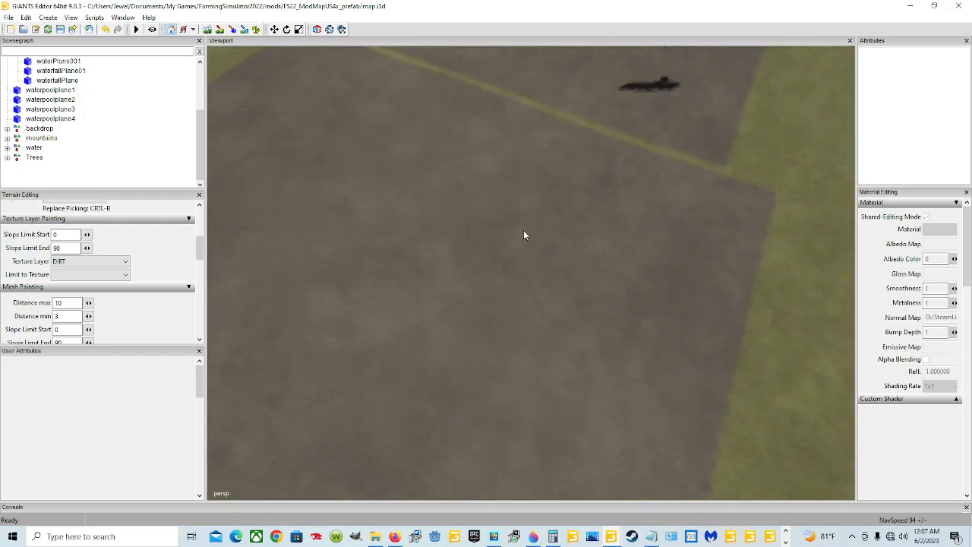
alt+drag(512, 249, 554, 178)
Walk the terrain in First Person Mode across the dirt roads, concrete patches and grassland to judge their scale and slope.
click(152, 29)
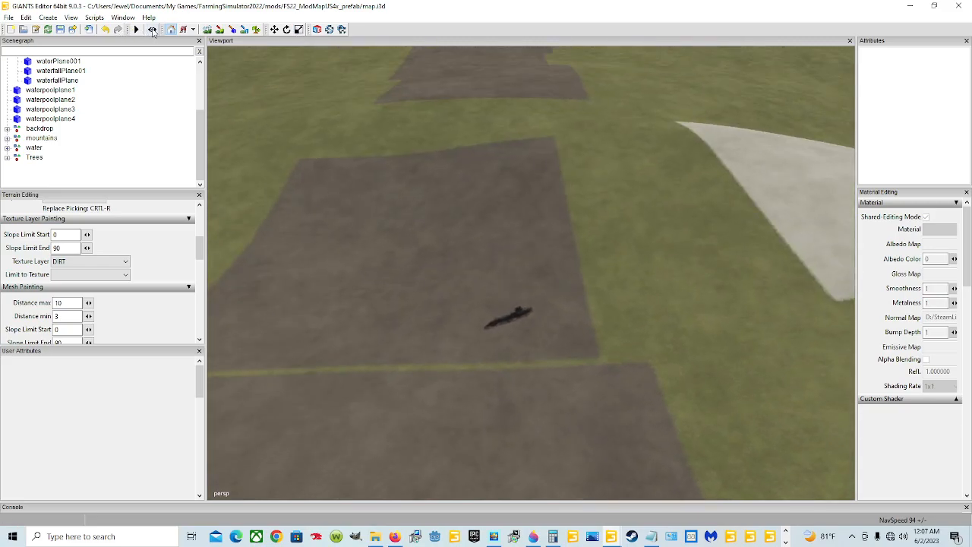
key(q)
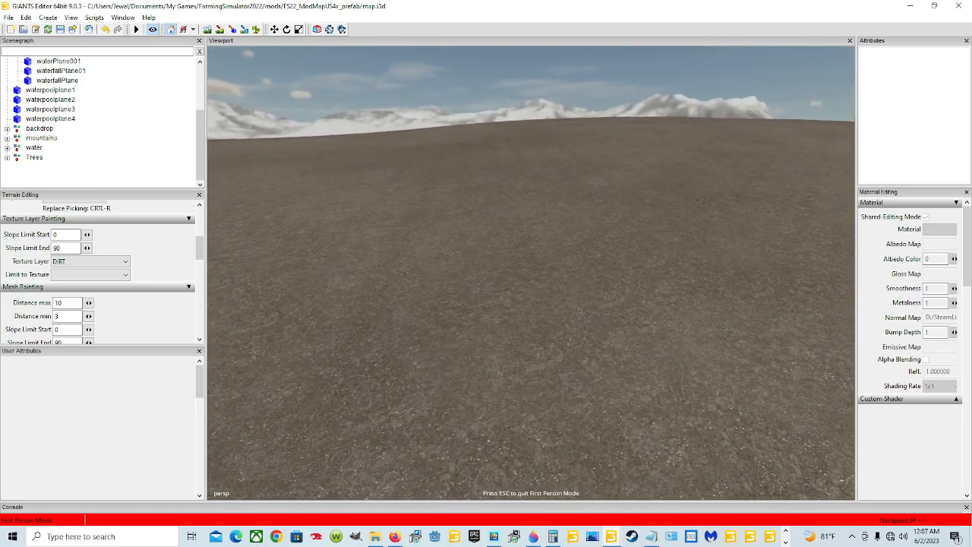
key(w)
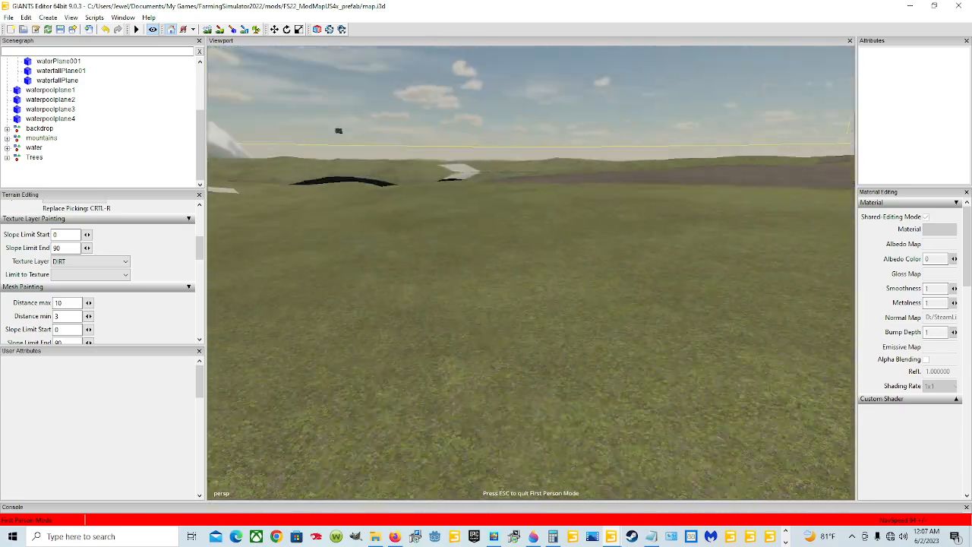
key(w)
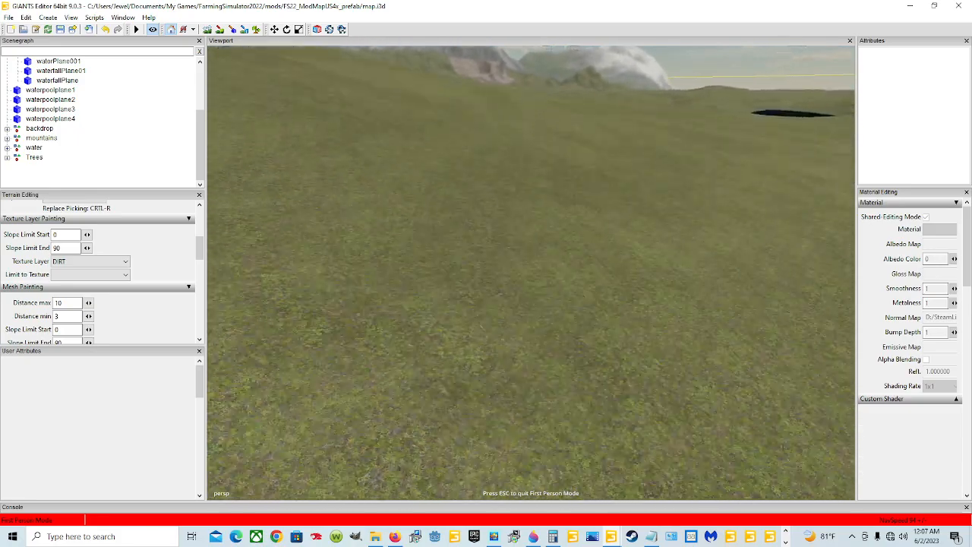
key(w)
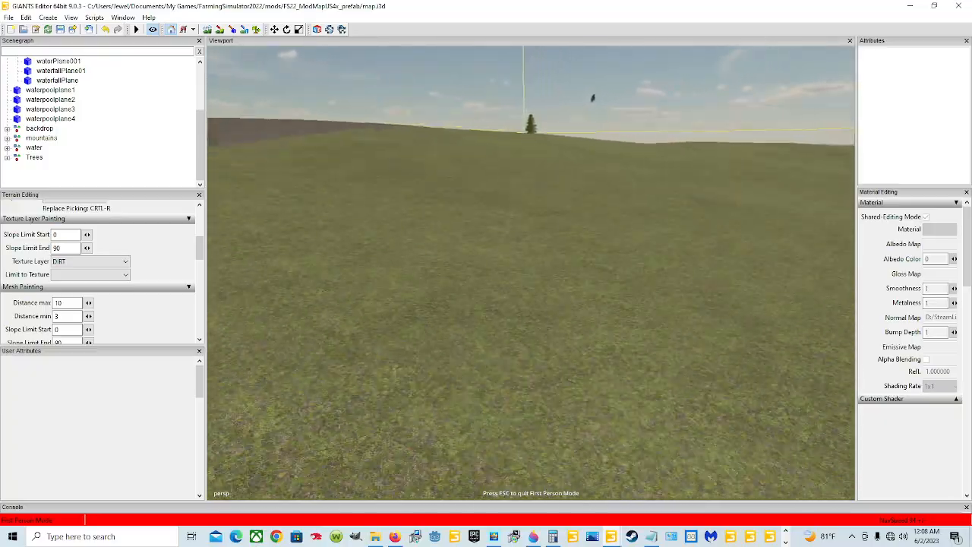
key(w)
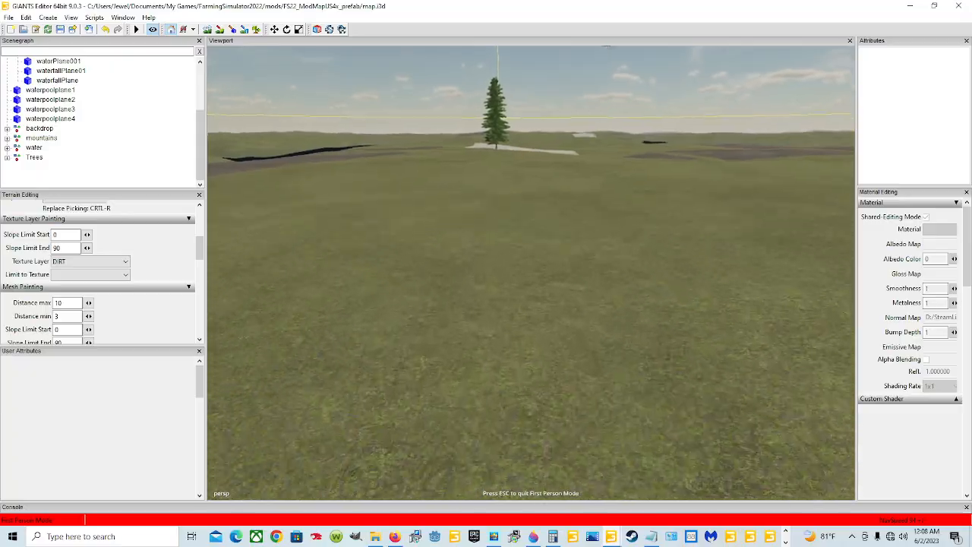
key(w)
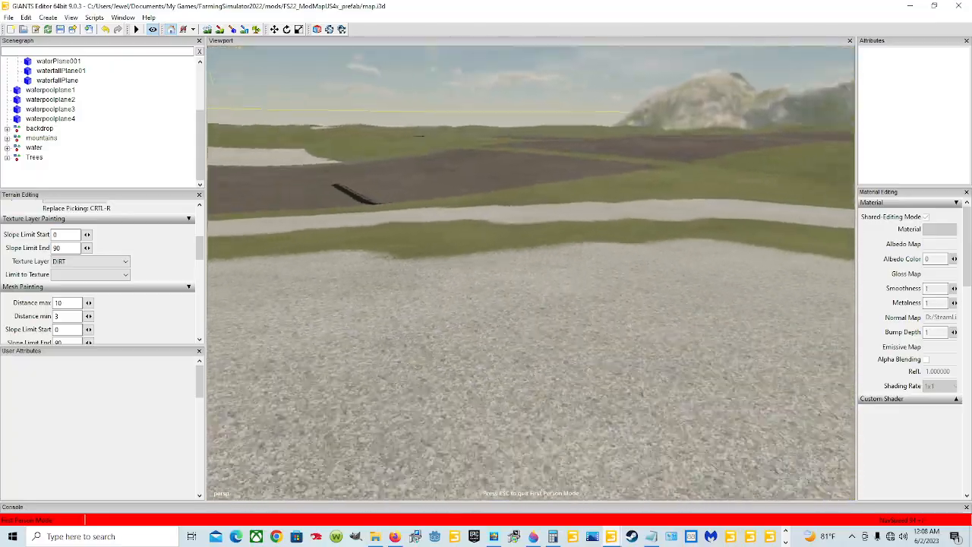
key(w)
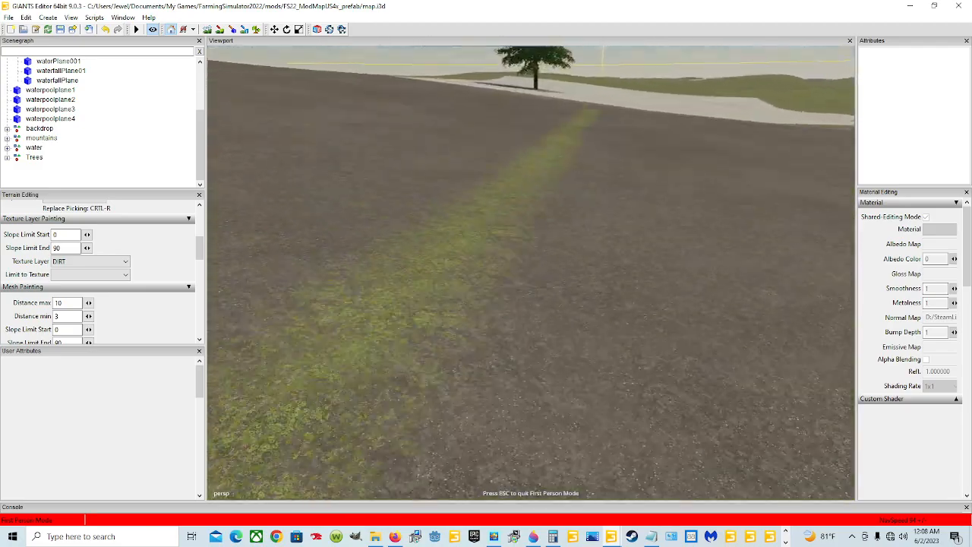
key(w)
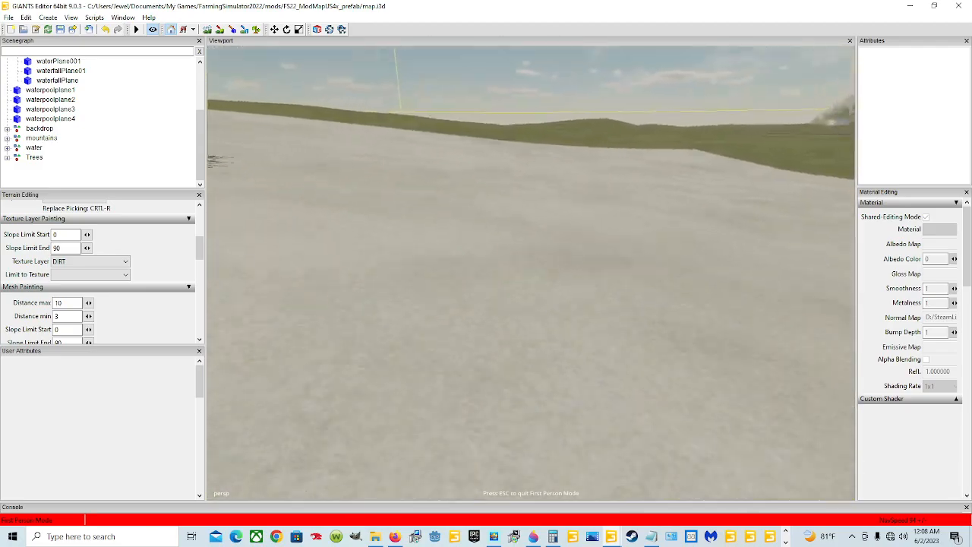
key(w)
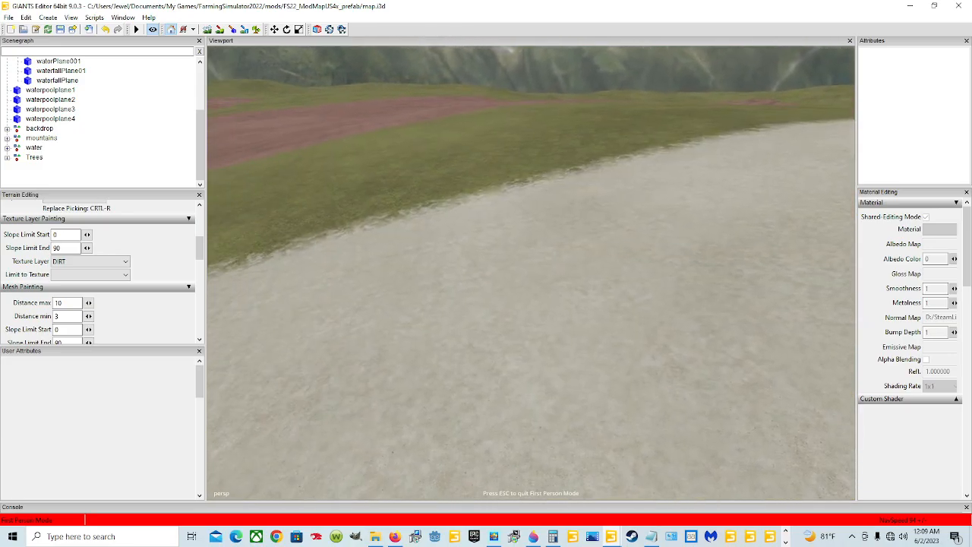
key(w)
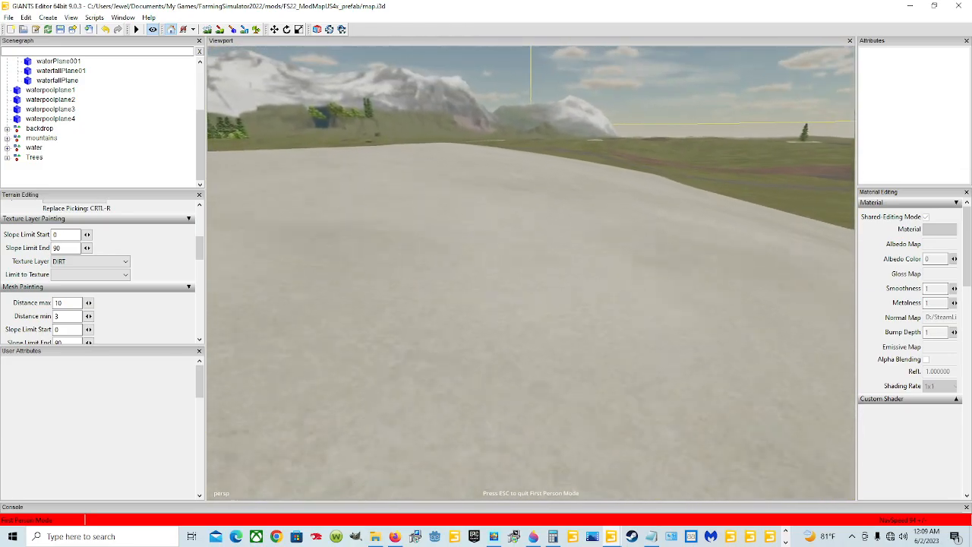
key(w)
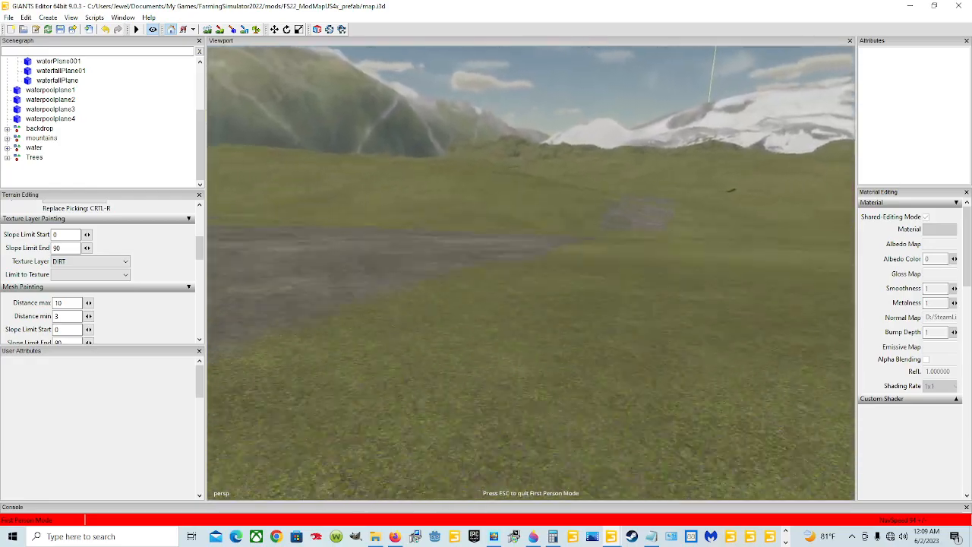
key(w)
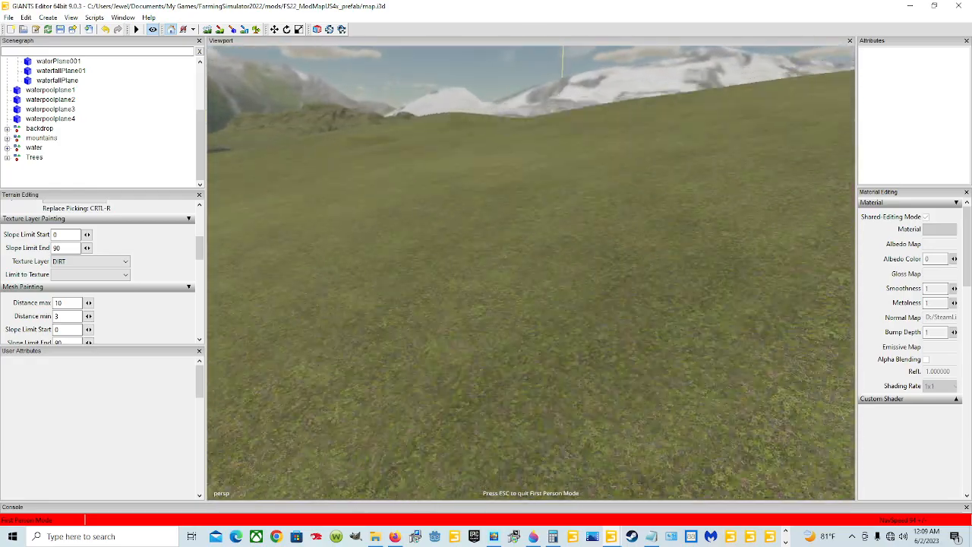
key(w)
key(w)
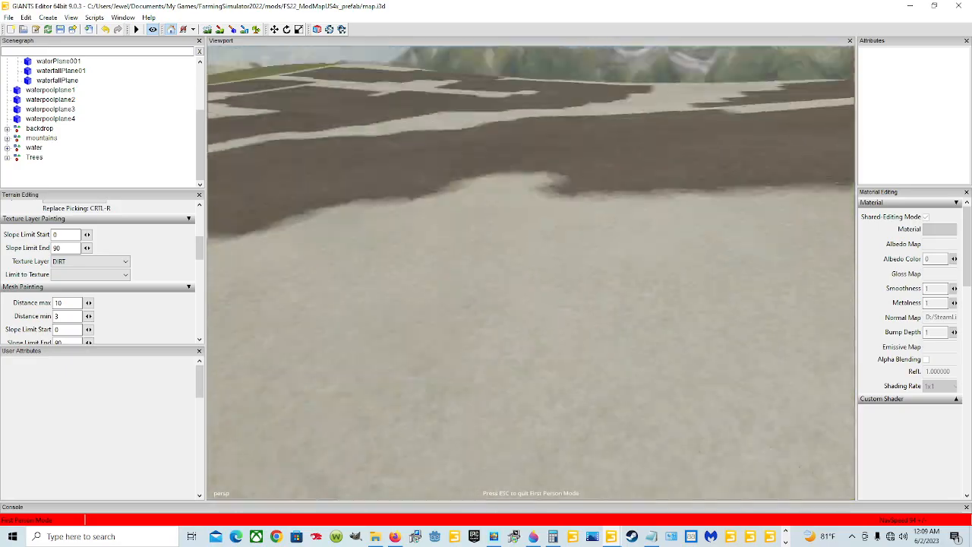
key(w)
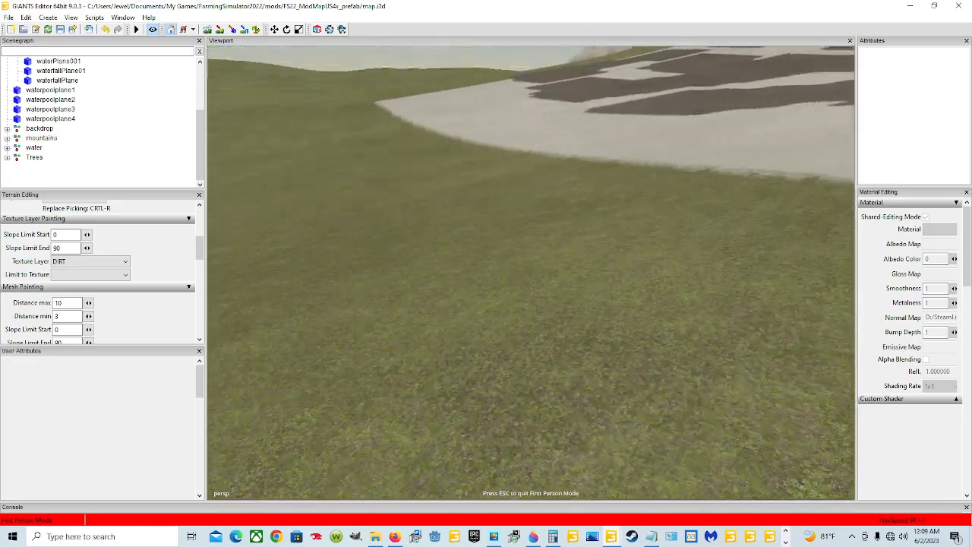
key(w)
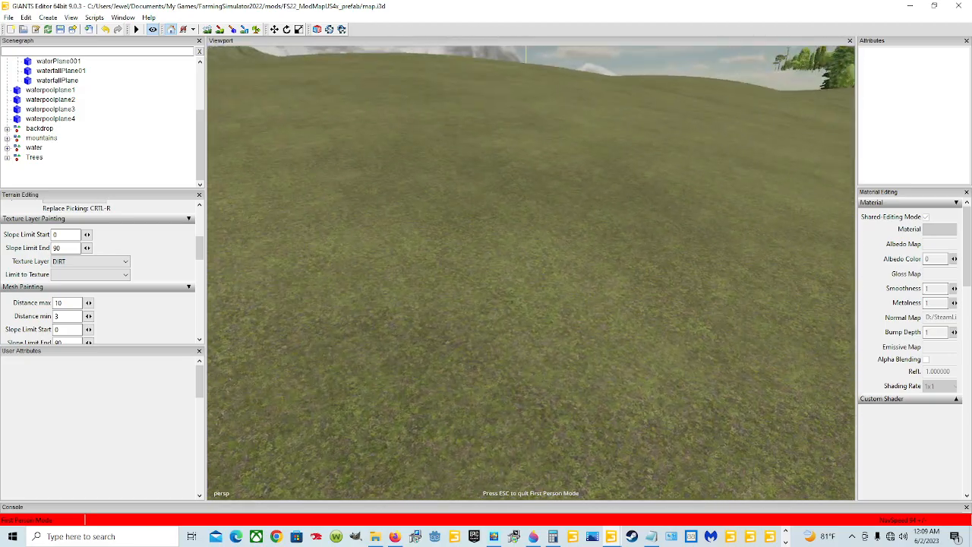
key(Escape)
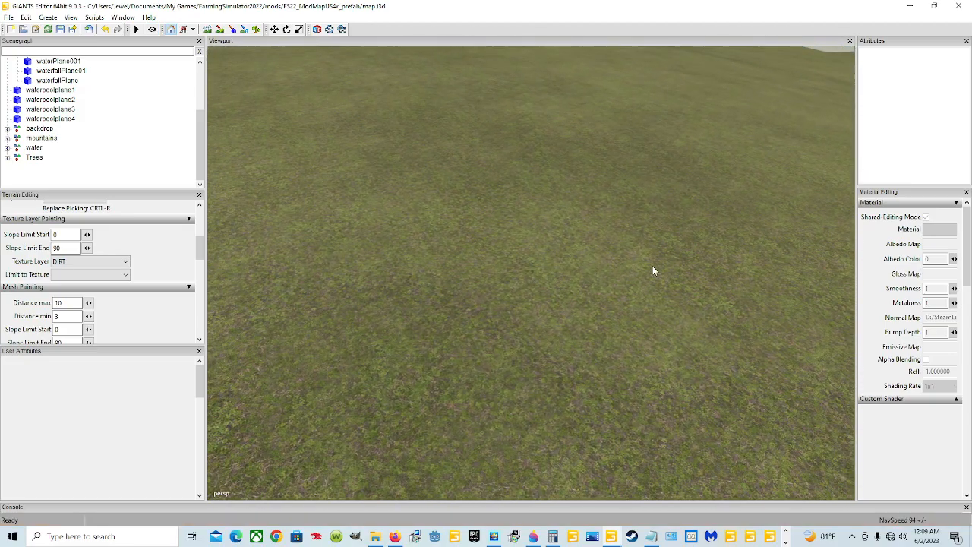
Paint identifying dirt labels on the two white patches beside the southern end of the central dirt road.
scroll(649, 258, down, 10)
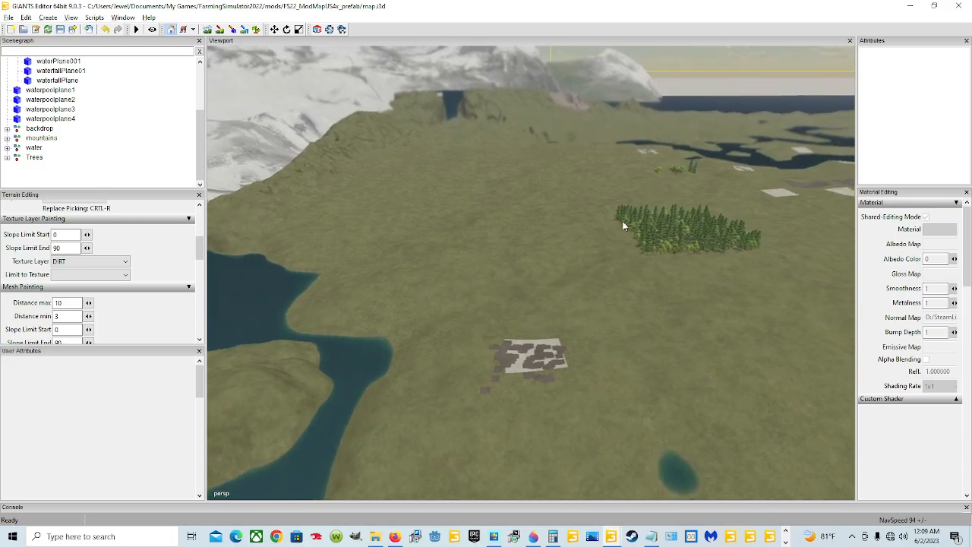
scroll(499, 368, down, 6)
alt+drag(475, 395, 570, 397)
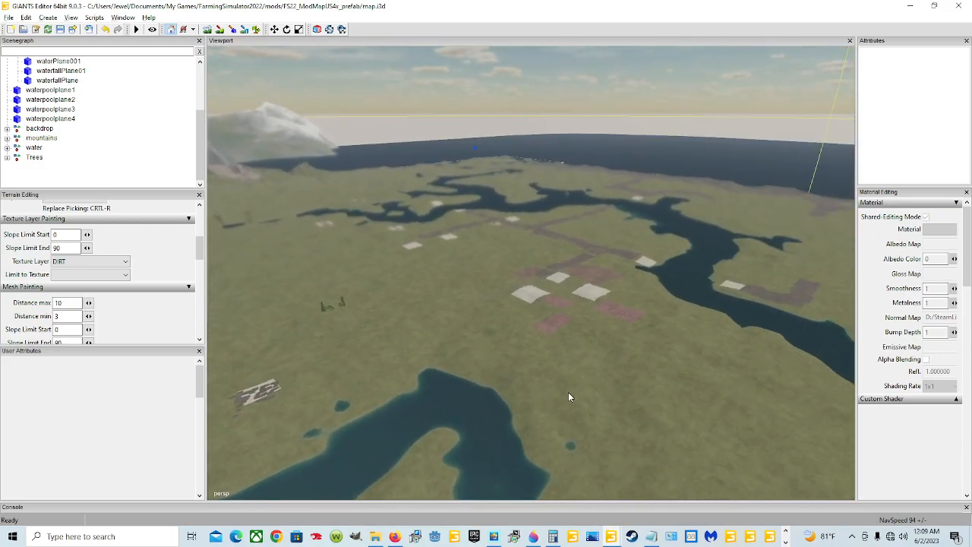
scroll(514, 276, up, 6)
alt+drag(425, 275, 577, 158)
scroll(577, 158, up, 6)
scroll(610, 142, up, 5)
alt+drag(609, 142, 626, 276)
scroll(626, 275, down, 6)
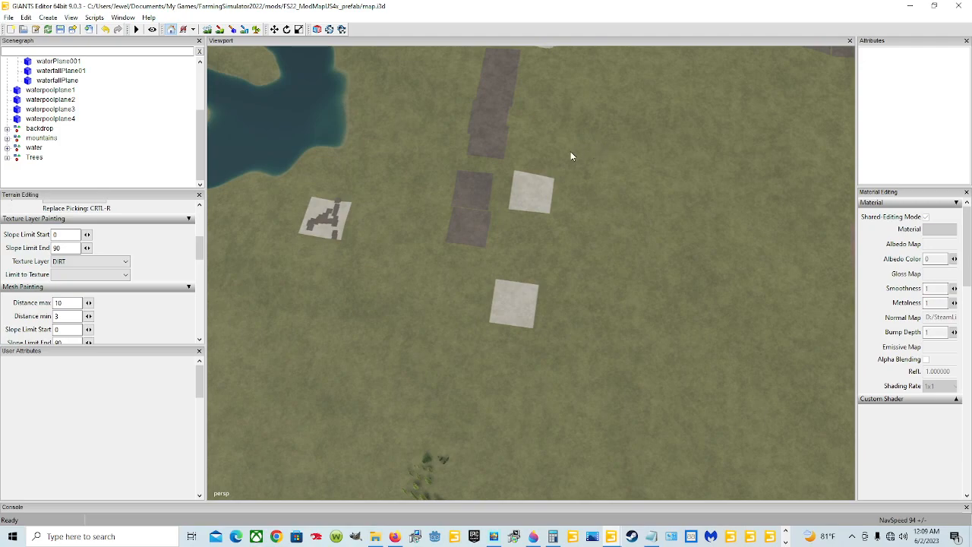
click(221, 31)
drag(530, 177, 521, 205)
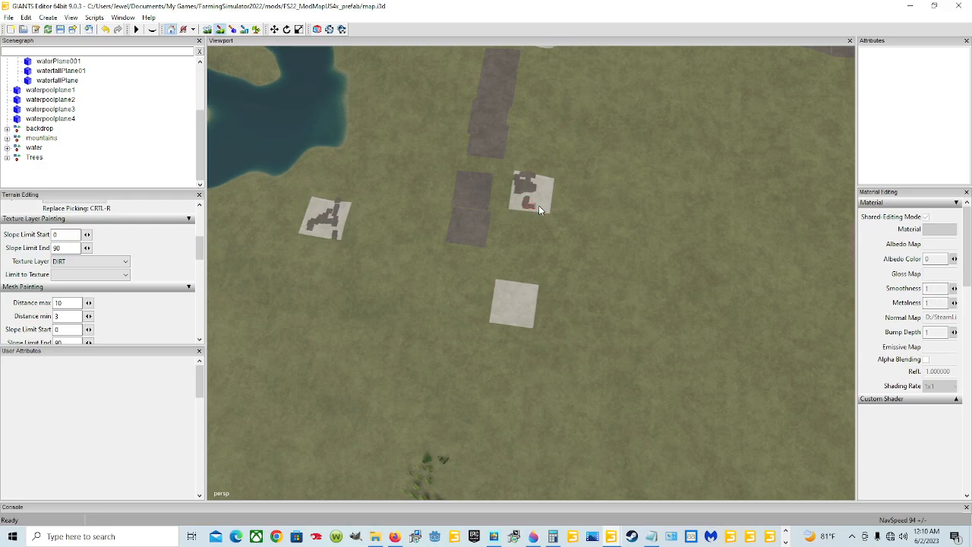
drag(543, 198, 539, 192)
drag(516, 304, 531, 298)
drag(509, 305, 509, 327)
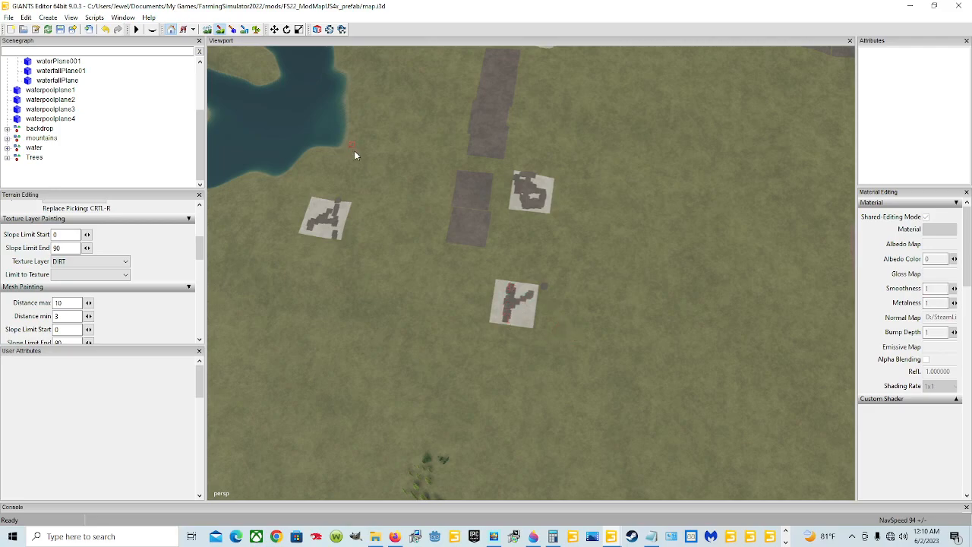
click(220, 31)
alt+drag(430, 228, 469, 176)
scroll(468, 176, down, 5)
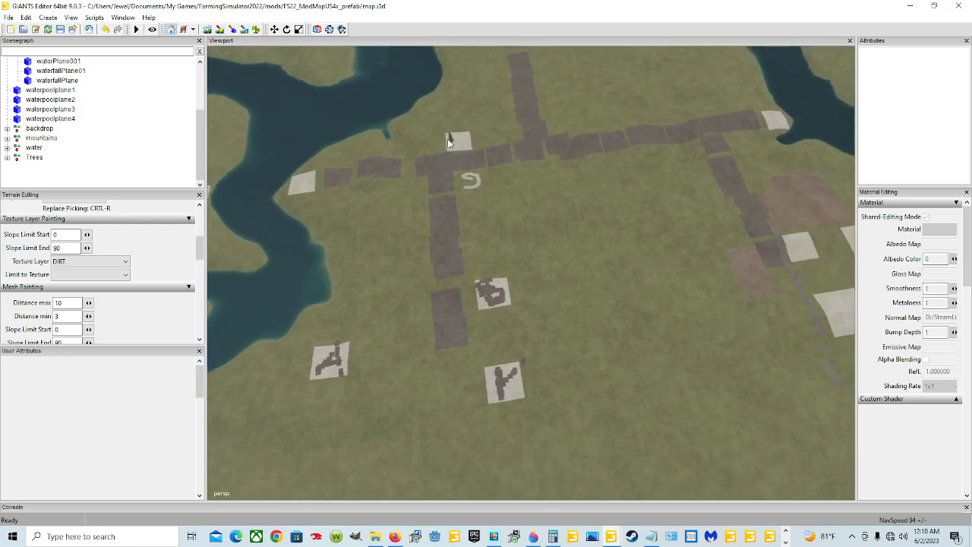
Check the buyAndSellPoints list in the original Elmcreek map and return to the custom map.
alt+drag(496, 240, 659, 302)
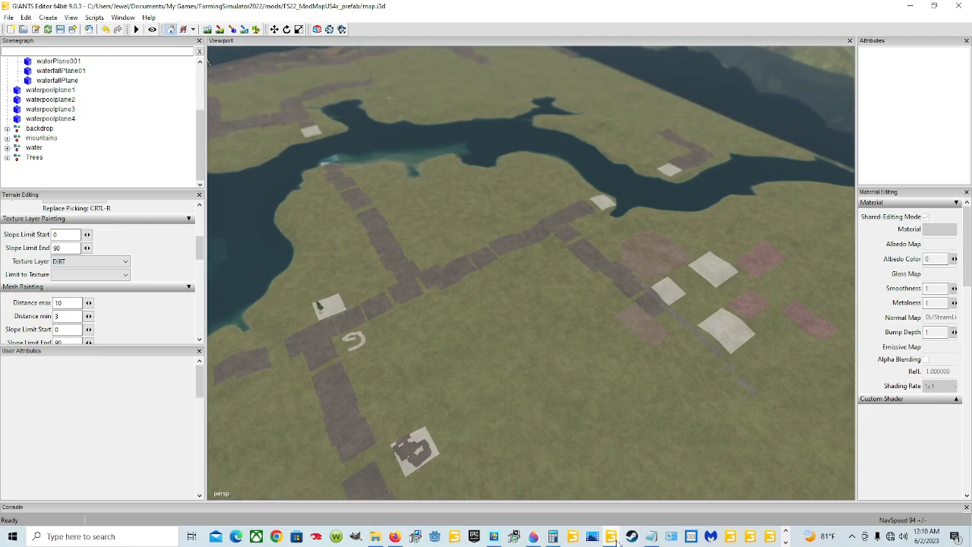
mouse_move(611, 536)
click(668, 490)
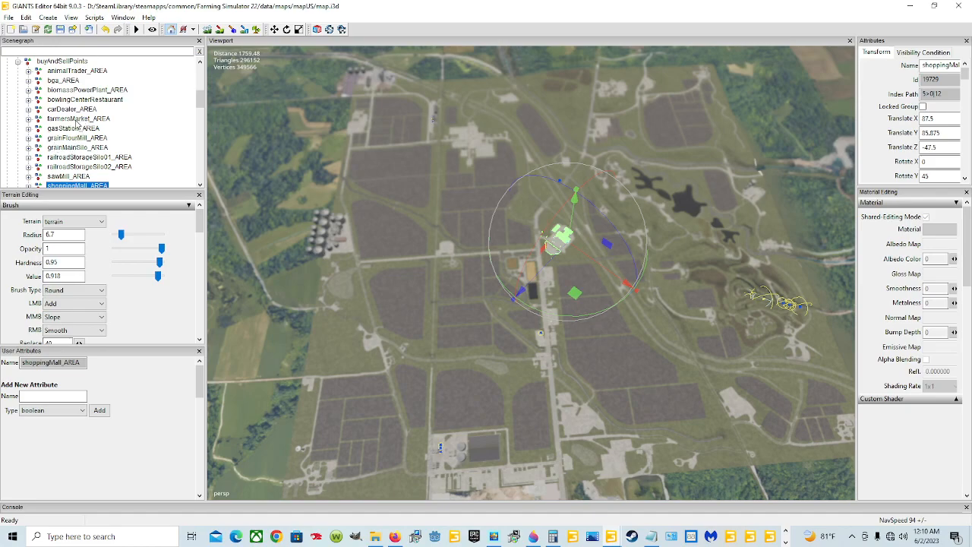
mouse_move(623, 537)
click(543, 505)
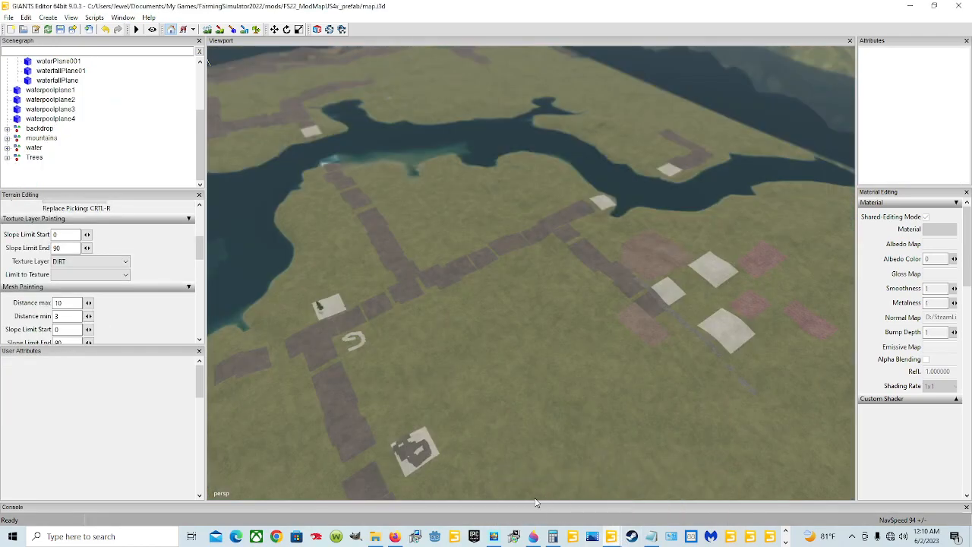
Survey the dirt roads, riverbanks and labelled patches from several angles to find a free spot for the next site.
alt+drag(528, 339, 531, 329)
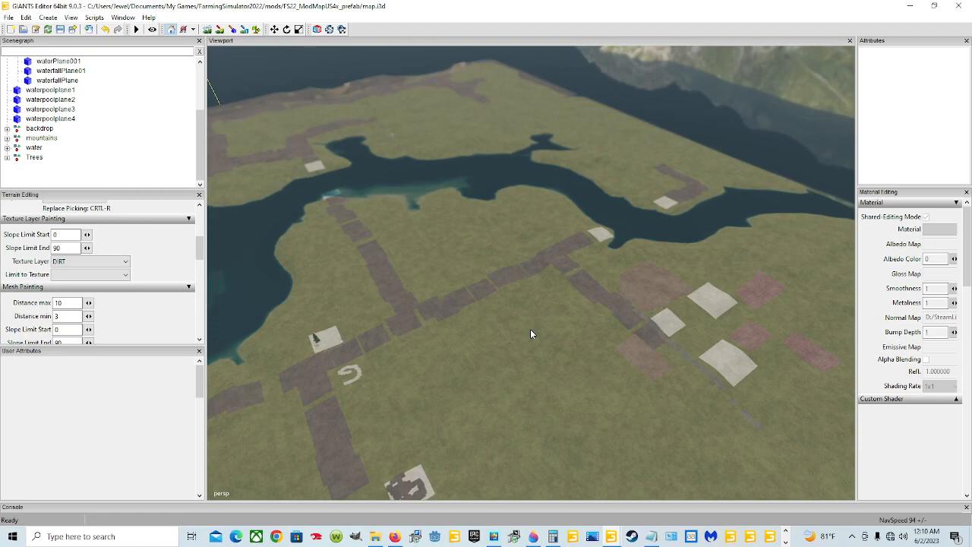
alt+drag(530, 329, 570, 374)
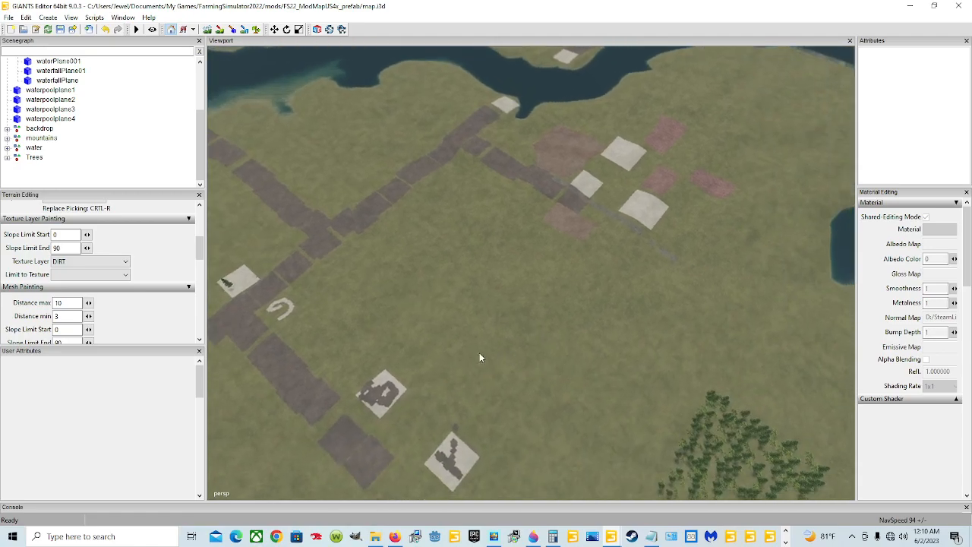
mouse_move(433, 336)
alt+mouse_down()
mouse_move(496, 341)
mouse_move(526, 308)
mouse_move(668, 306)
mouse_move(656, 316)
mouse_move(423, 329)
alt+mouse_up()
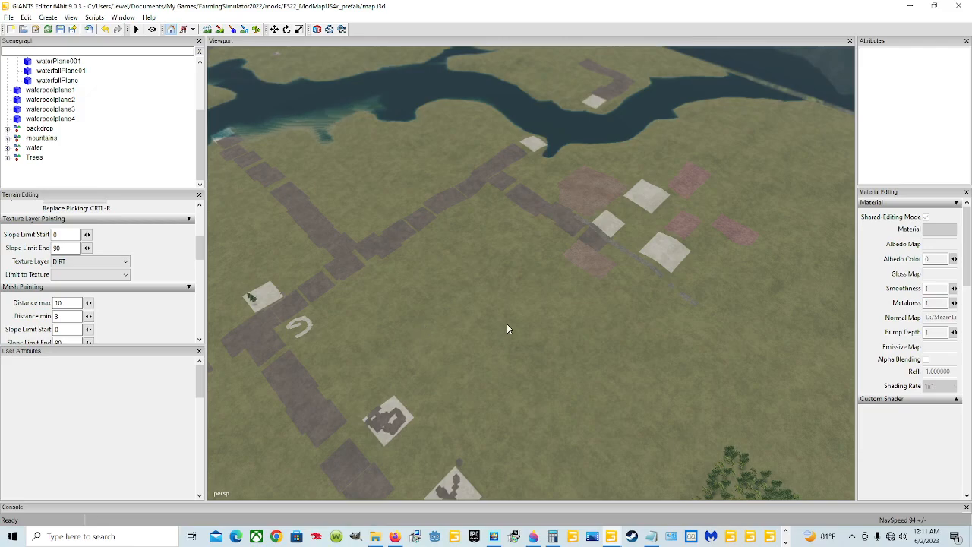
alt+drag(505, 329, 474, 242)
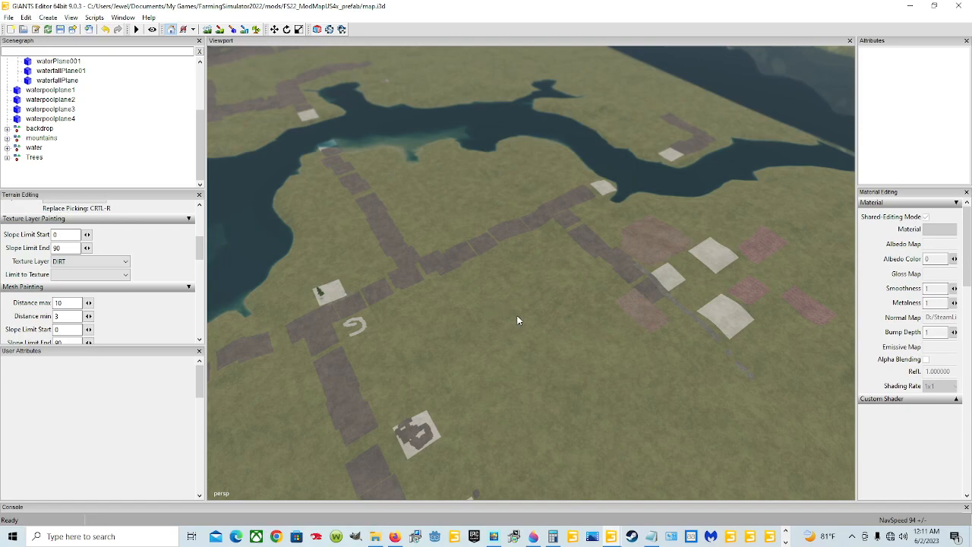
alt+drag(507, 317, 592, 337)
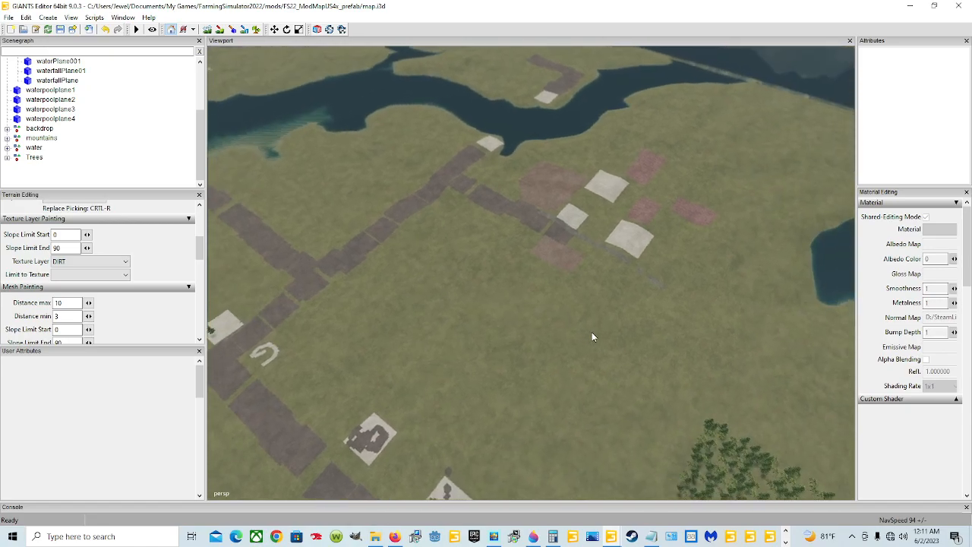
alt+drag(590, 331, 469, 198)
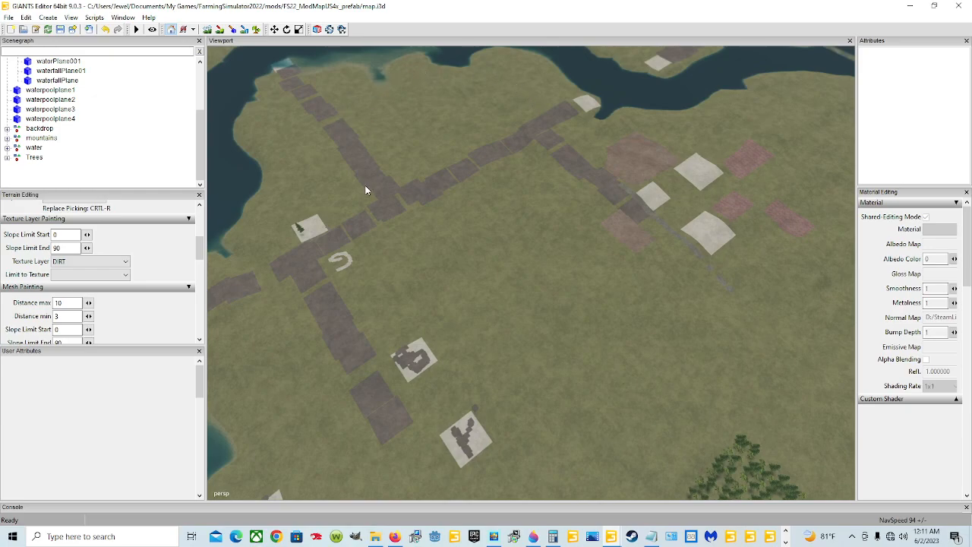
alt+drag(442, 117, 592, 208)
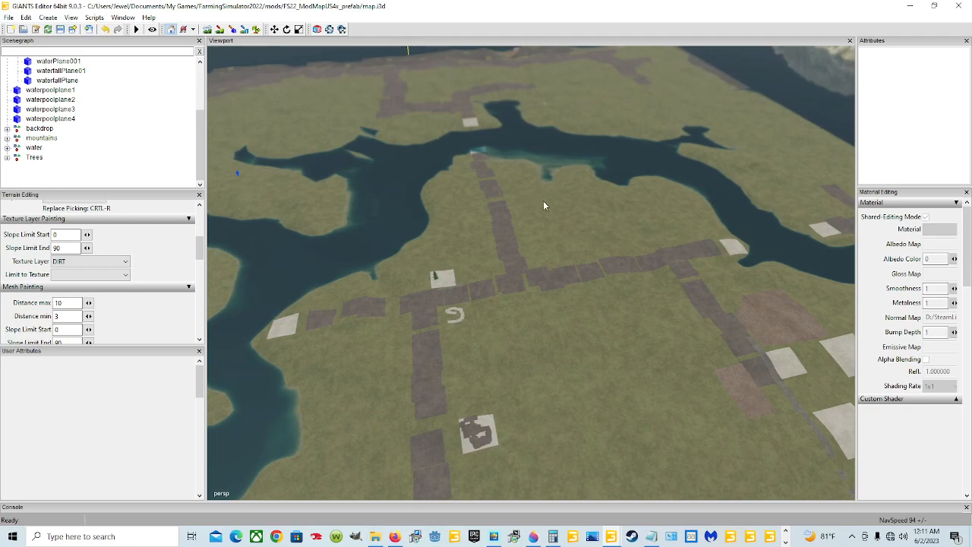
alt+drag(608, 310, 610, 348)
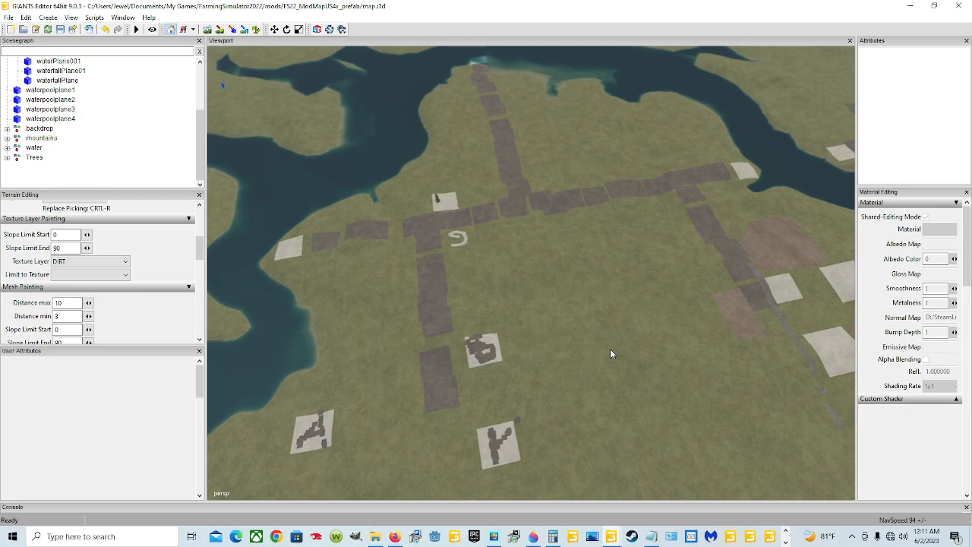
alt+drag(460, 334, 480, 275)
right_click(479, 275)
alt+drag(442, 301, 629, 326)
alt+drag(414, 313, 593, 330)
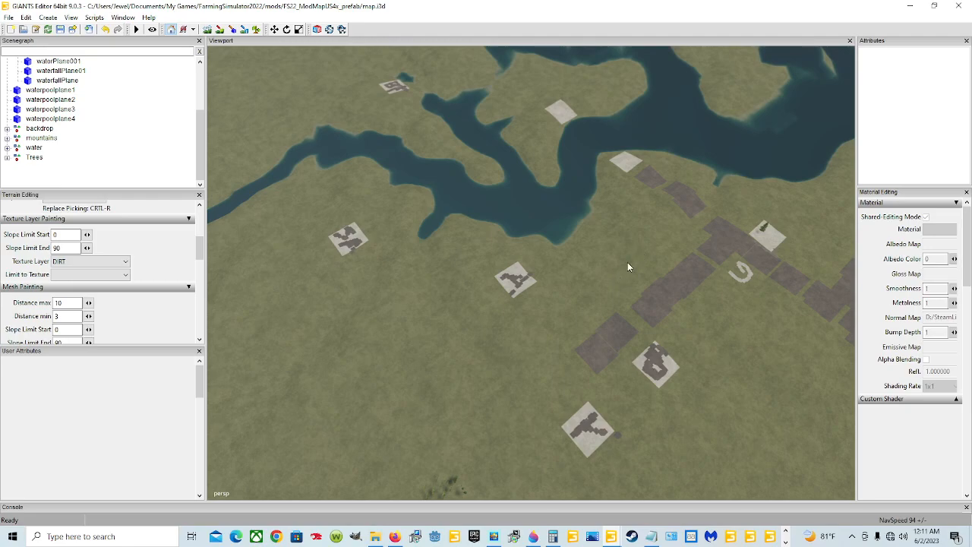
alt+drag(636, 322, 613, 285)
alt+drag(560, 177, 527, 343)
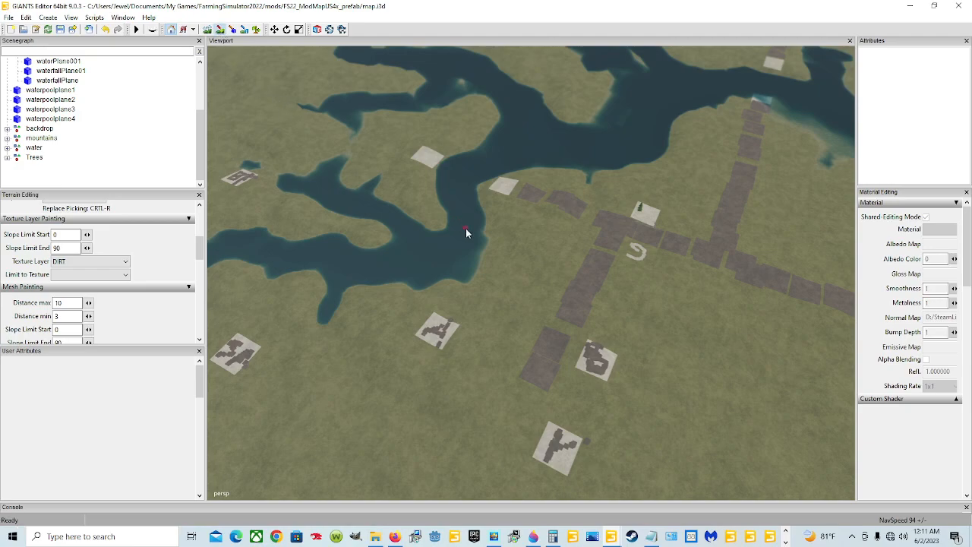
Paint a square CONCRETE patch on the grass between the central dirt road and the river bend.
click(88, 260)
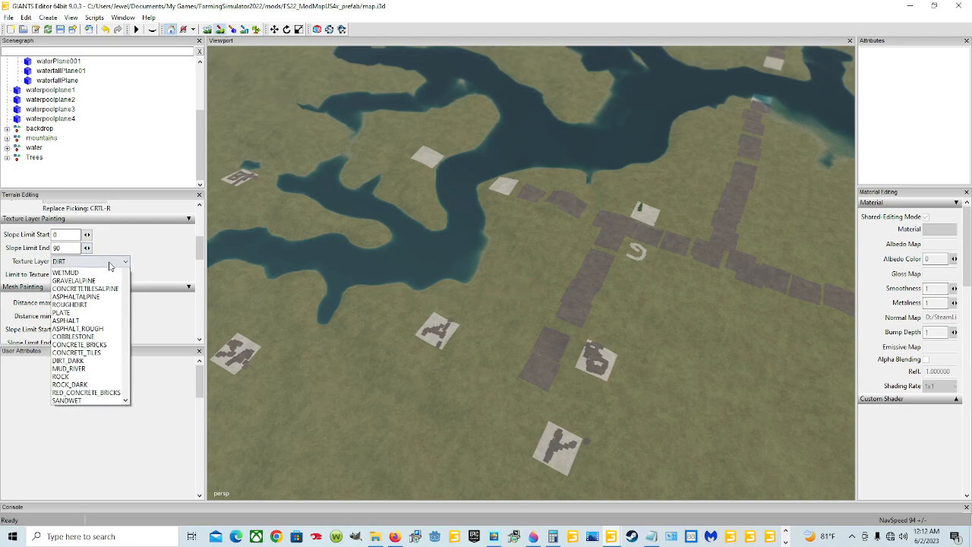
scroll(94, 287, up, 1)
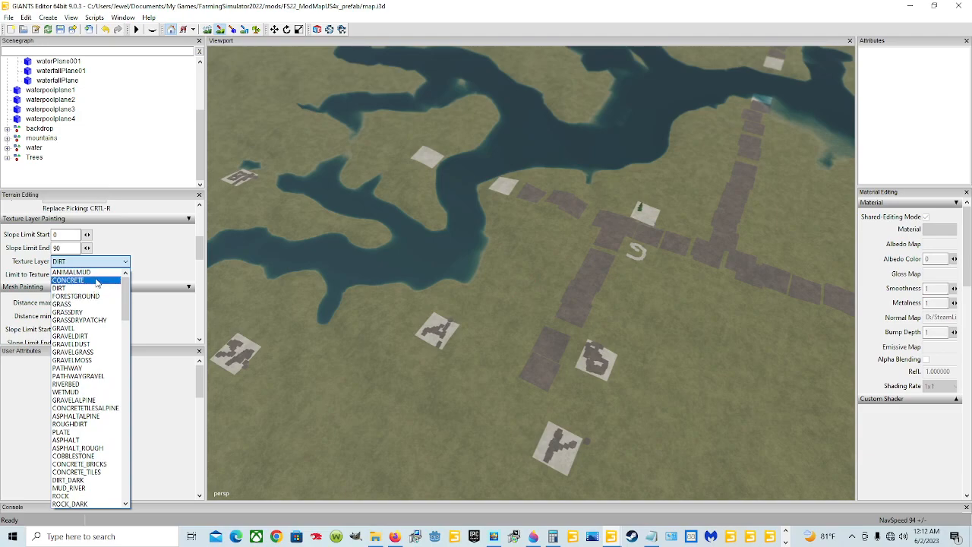
click(95, 280)
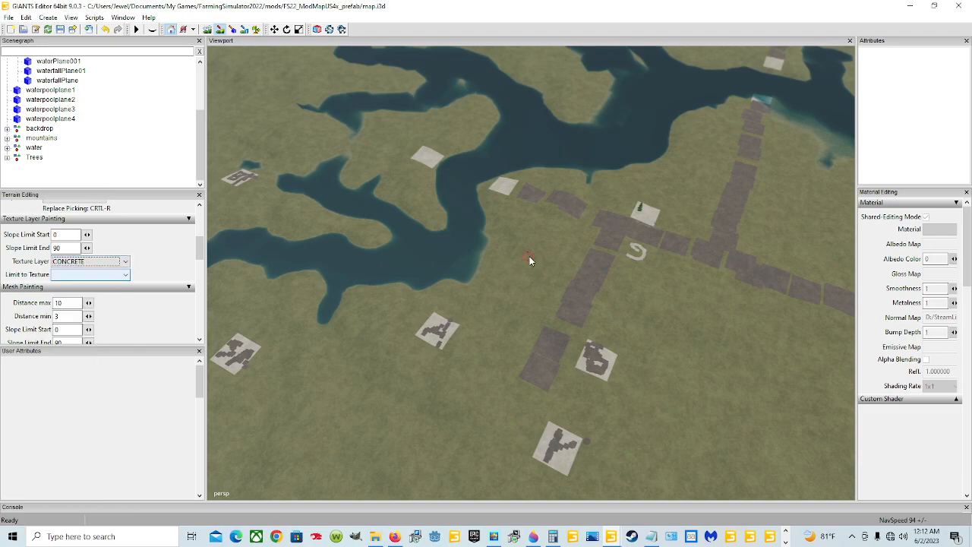
click(544, 292)
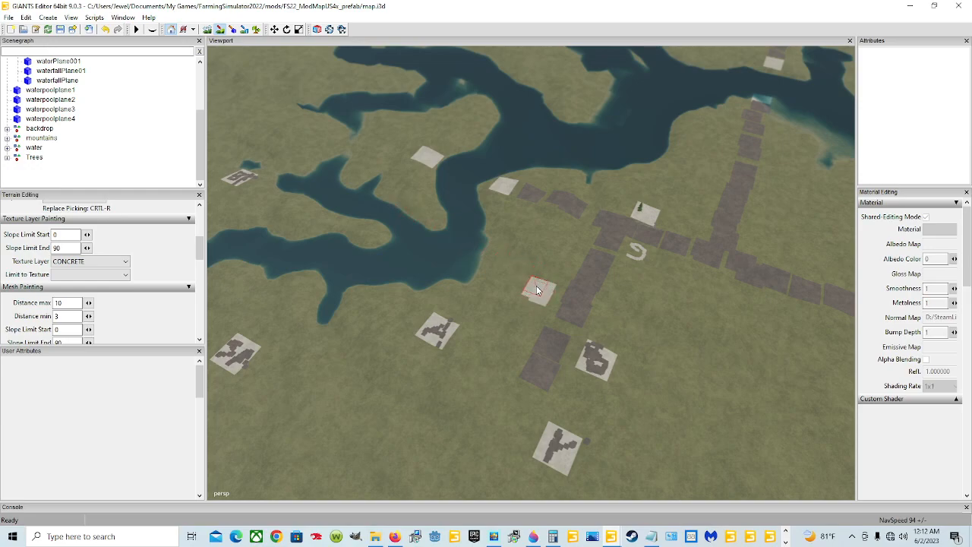
drag(539, 283, 541, 280)
Paint an F label in DIRT on the new concrete patch beside the central dirt road.
click(125, 261)
click(104, 285)
drag(538, 287, 539, 280)
click(221, 30)
Paint a square CONCRETE patch on the open grassland between the dense tree stand and the looping river.
mouse_move(426, 337)
alt+mouse_down()
mouse_move(451, 345)
mouse_move(655, 331)
alt+mouse_up()
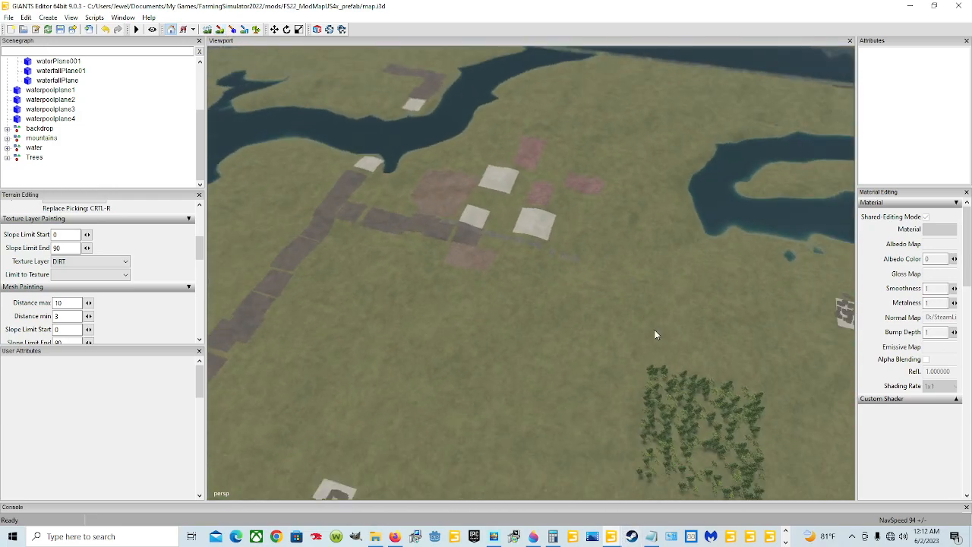
alt+drag(480, 365, 578, 370)
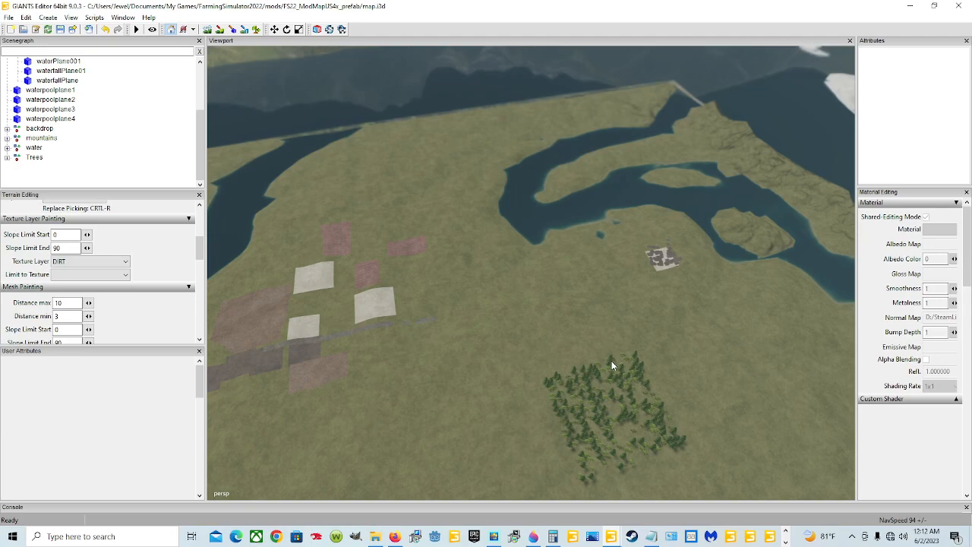
alt+drag(612, 361, 635, 368)
alt+drag(692, 262, 545, 237)
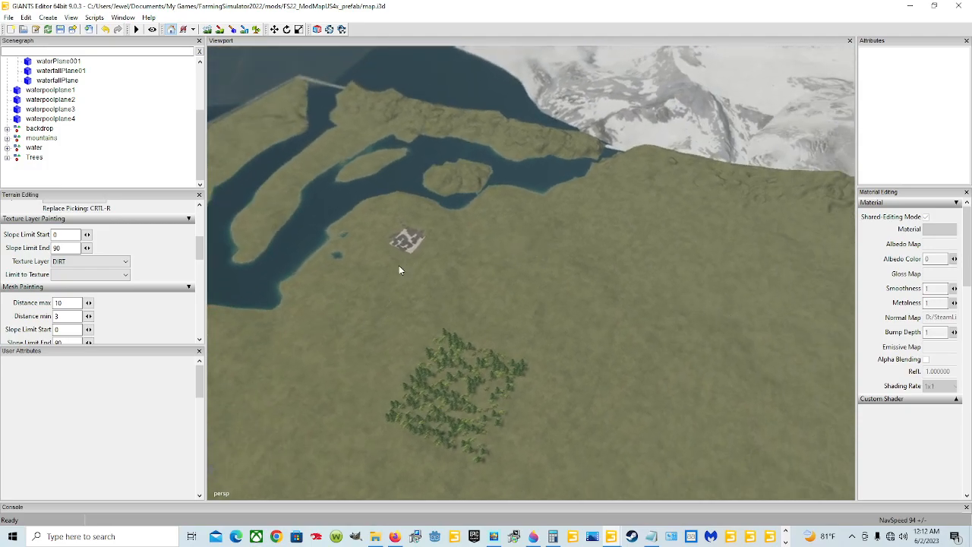
alt+drag(607, 290, 416, 282)
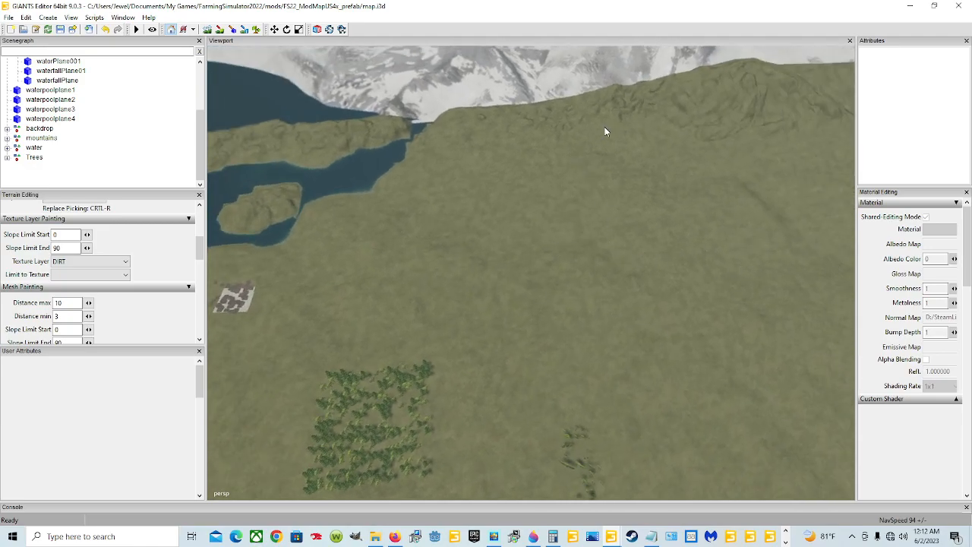
alt+drag(580, 289, 457, 350)
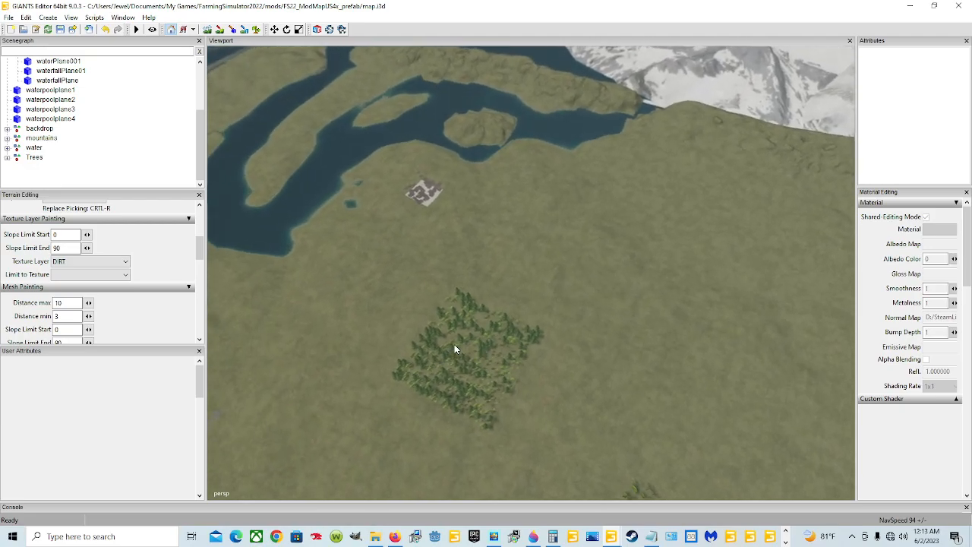
scroll(454, 344, up, 7)
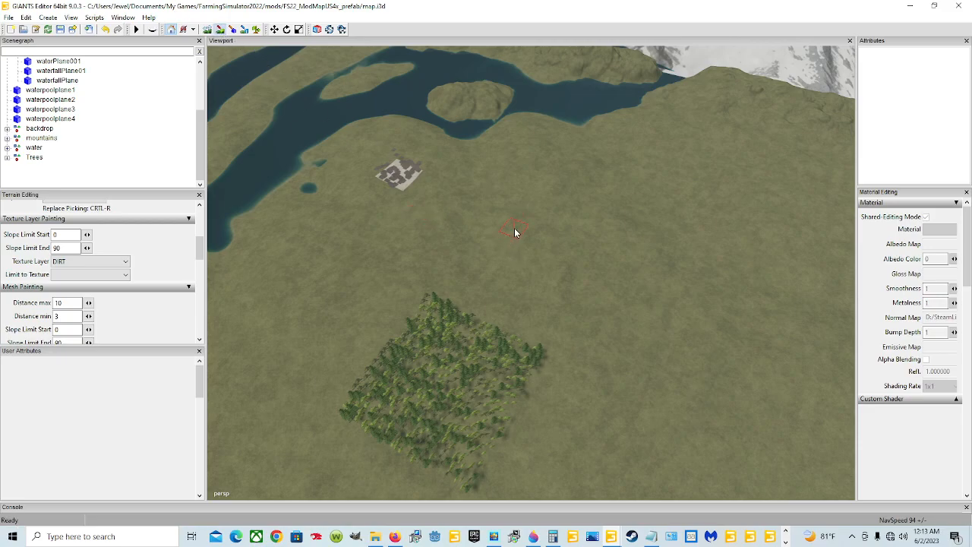
click(102, 261)
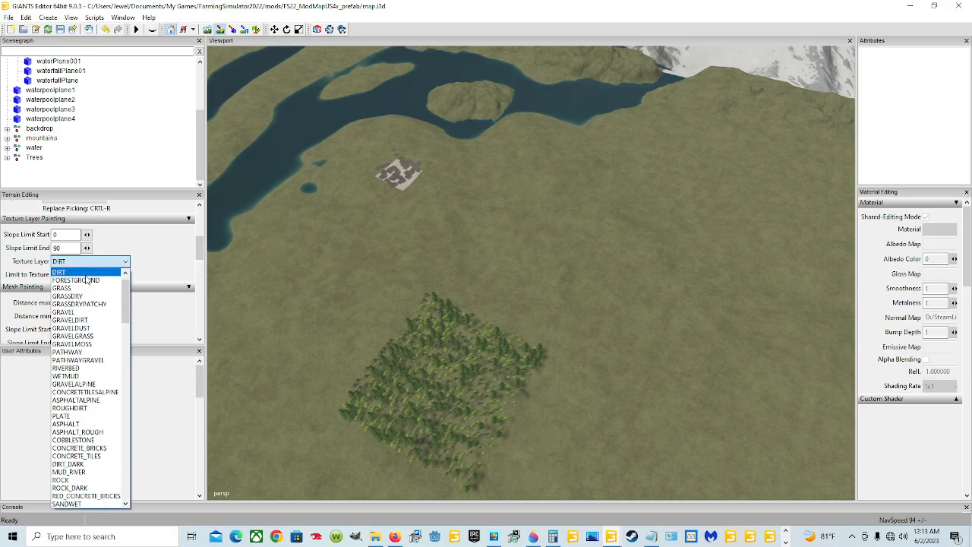
click(82, 277)
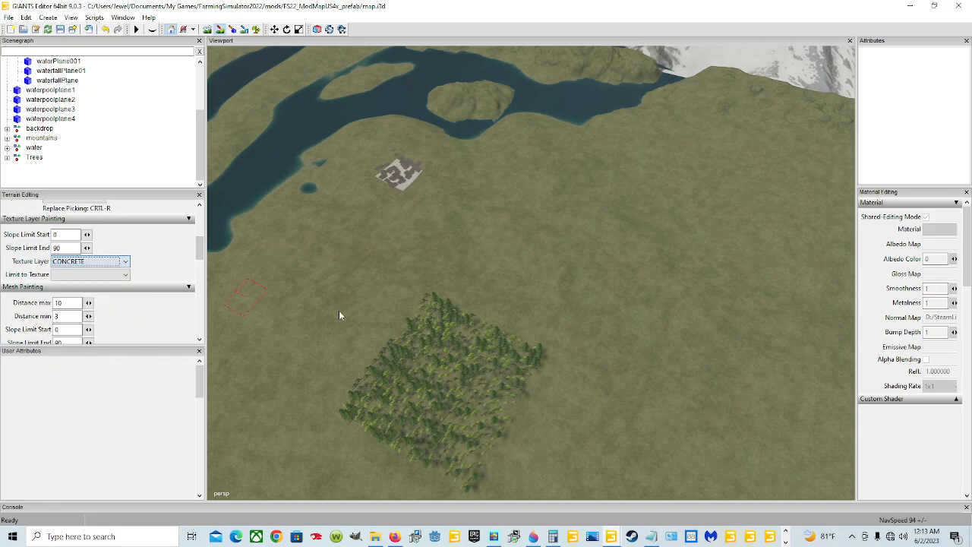
click(516, 245)
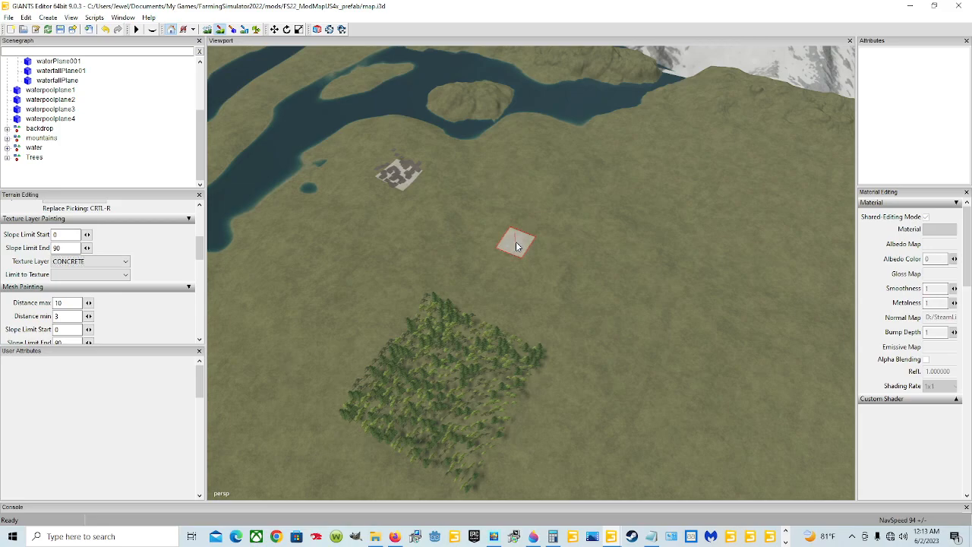
Paint an identifying DIRT label on the new concrete patch above the dense tree stand.
click(113, 263)
scroll(84, 304, up, 1)
click(76, 283)
drag(510, 239, 532, 245)
click(220, 29)
Switch to the Elmcreek map and locate the main grain silo, flour mill, shopping mall and both railroad storage silo areas.
mouse_move(631, 536)
click(649, 494)
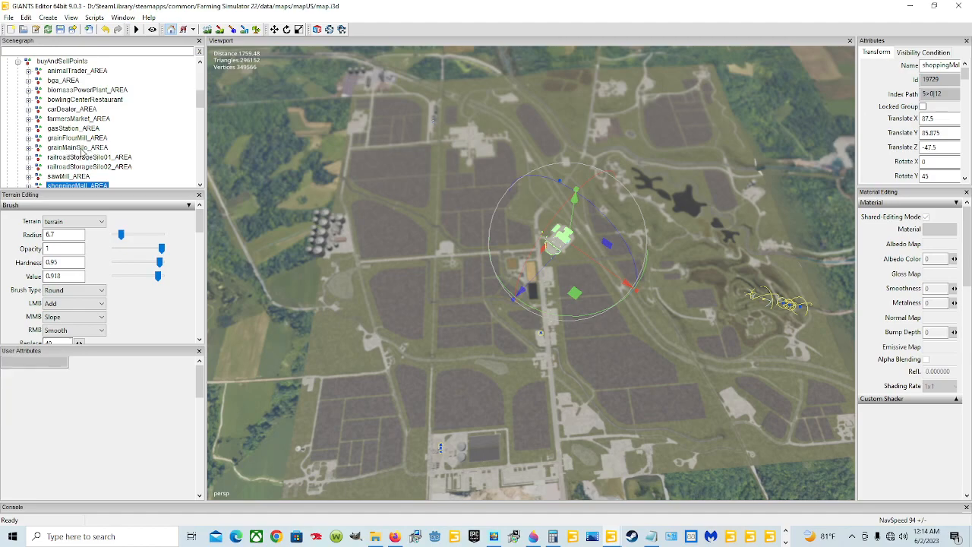
click(81, 148)
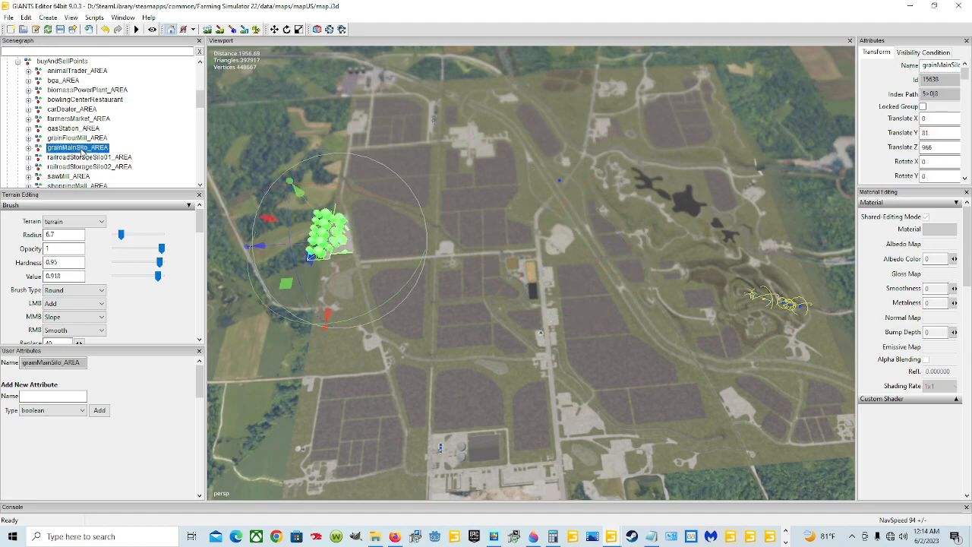
click(84, 138)
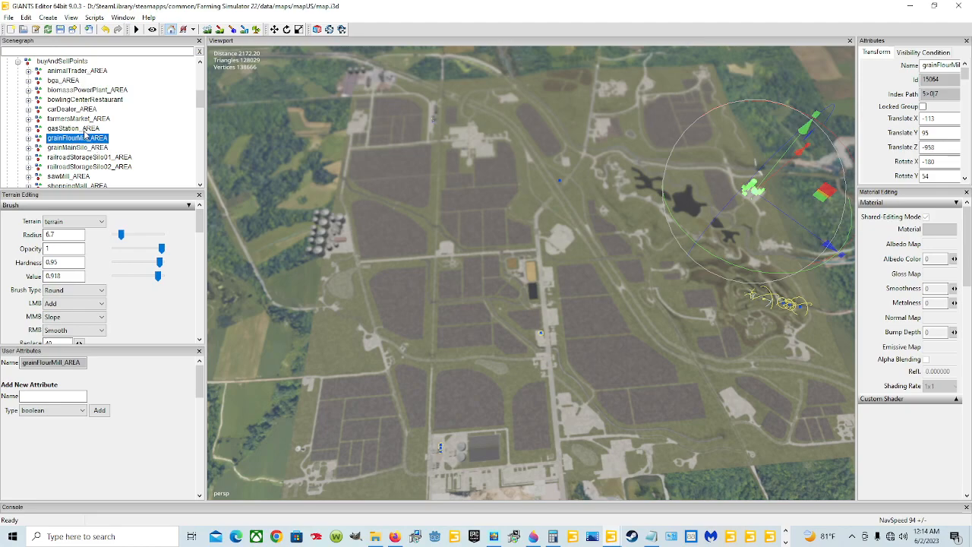
scroll(85, 134, down, 2)
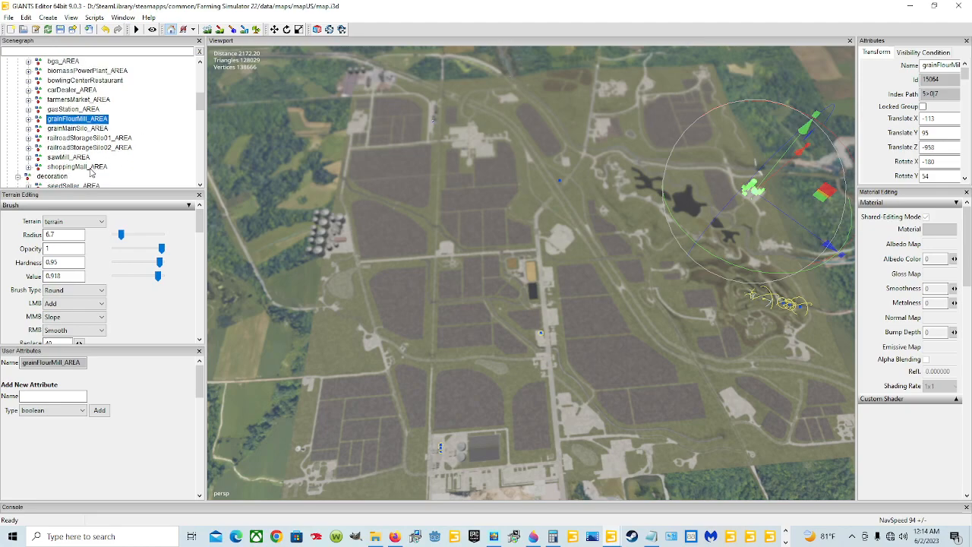
click(90, 168)
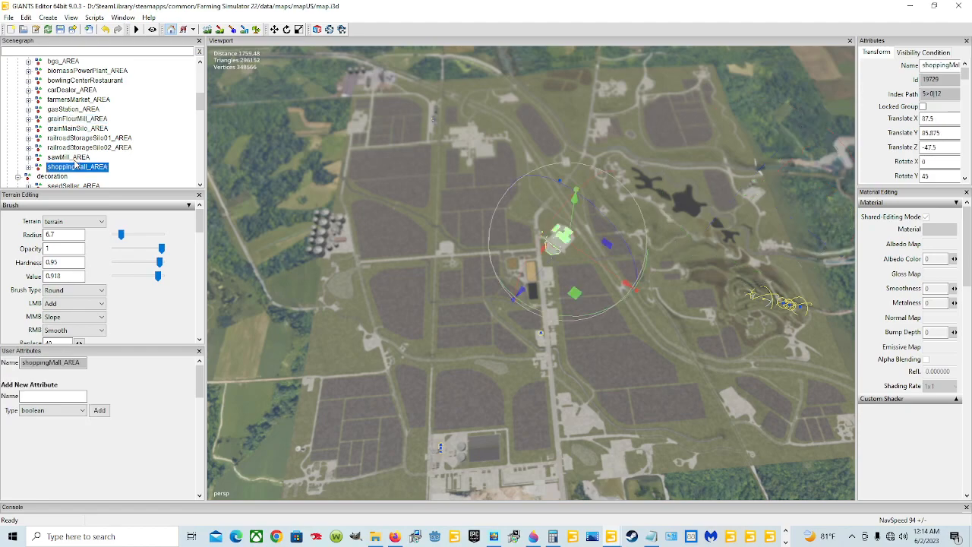
click(84, 148)
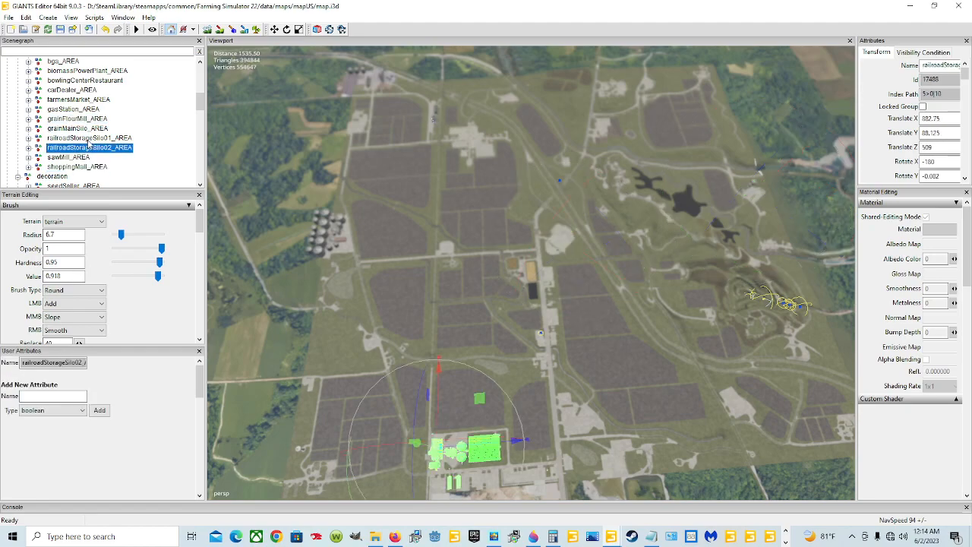
click(90, 139)
click(82, 149)
click(89, 139)
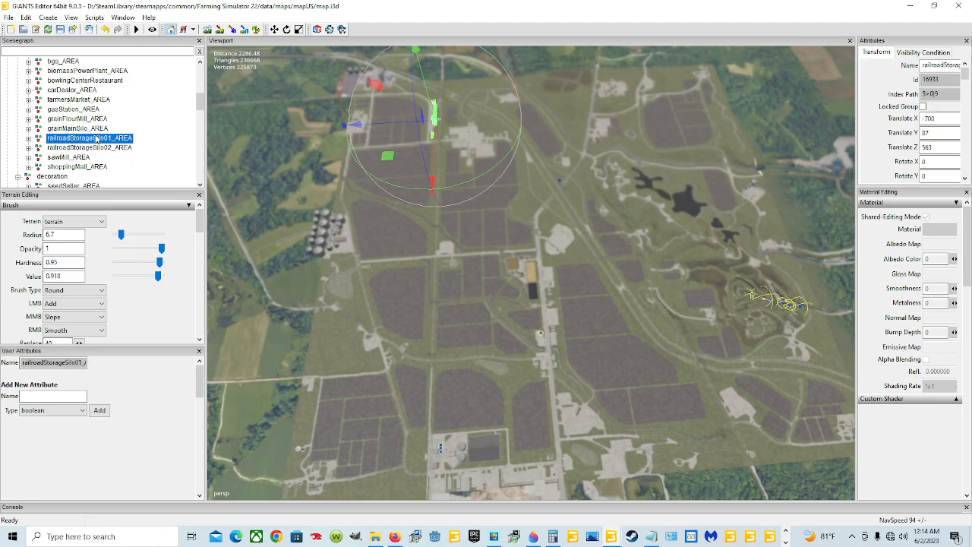
click(72, 120)
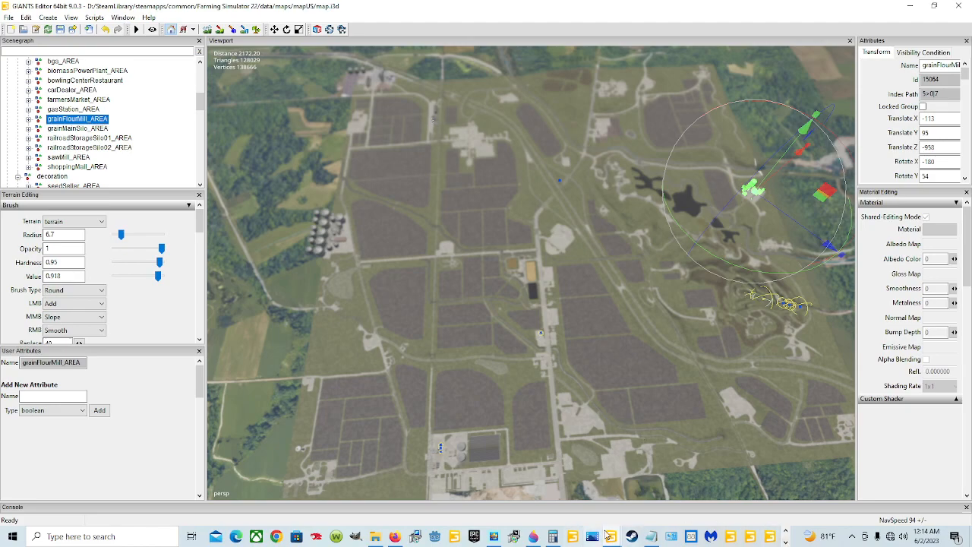
Compare the custom 4x map with the grainMainSilo_AREA and grainFlourMill_AREA locations on the Elmcreek map.
mouse_move(612, 538)
click(575, 491)
scroll(500, 376, down, 4)
alt+drag(434, 376, 768, 341)
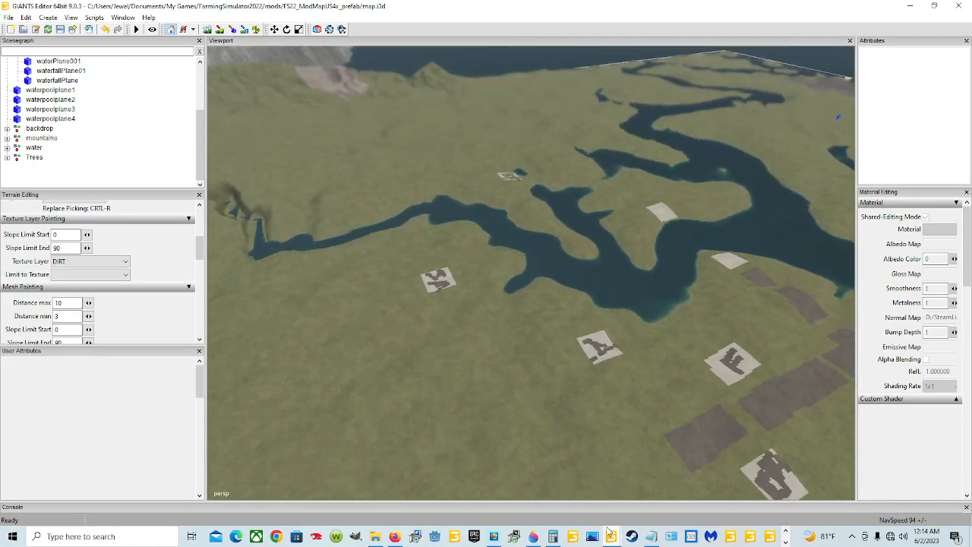
mouse_move(611, 536)
click(670, 489)
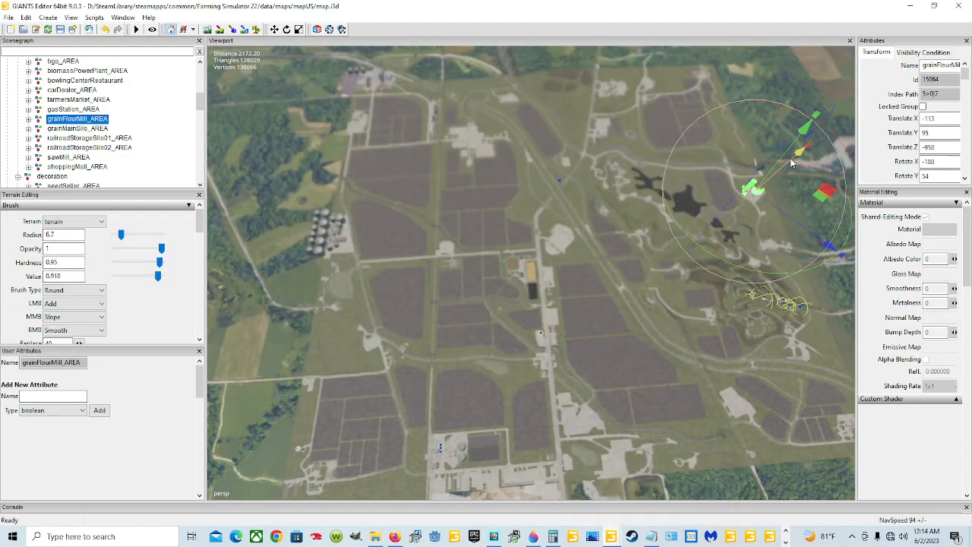
click(95, 130)
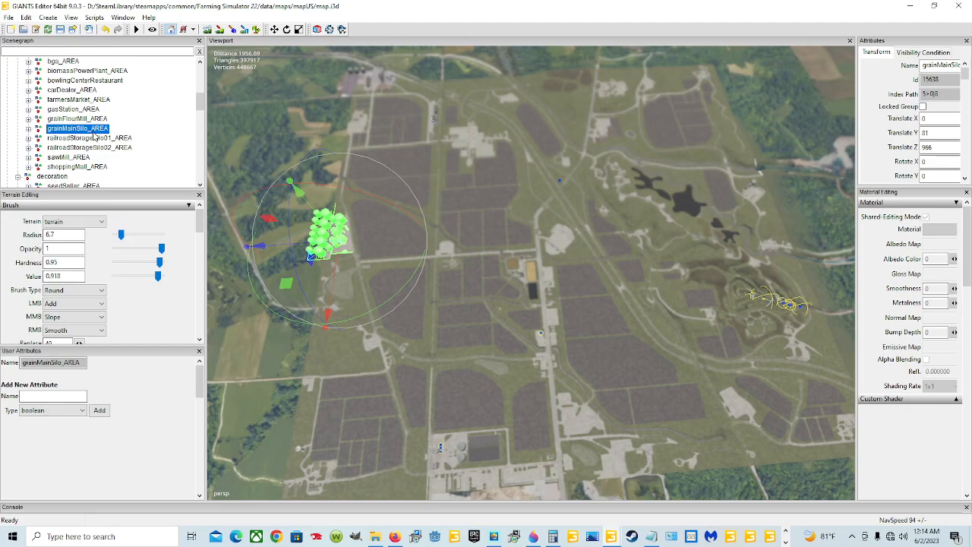
click(89, 120)
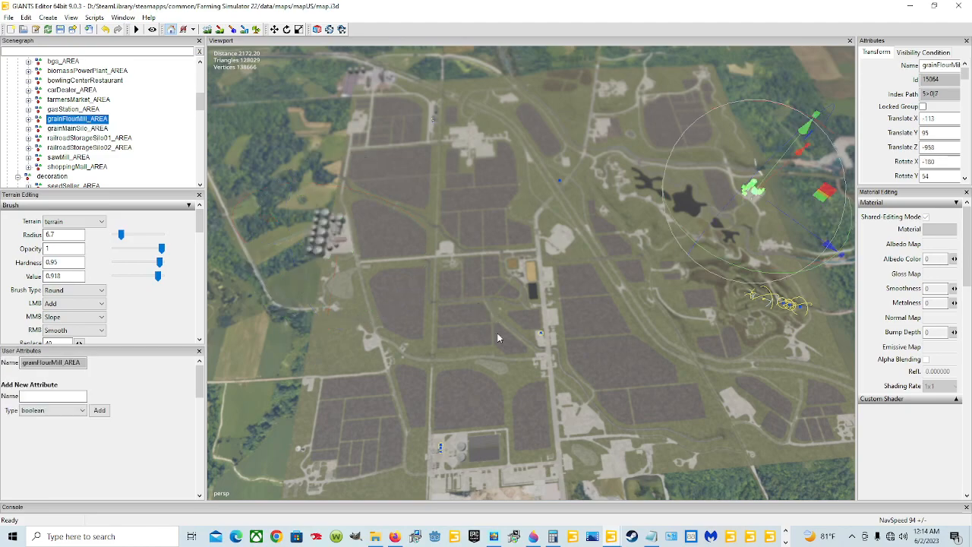
Switch to the custom 4x map and survey the grassland around the labelled patch beside the small pond for another site.
mouse_move(608, 536)
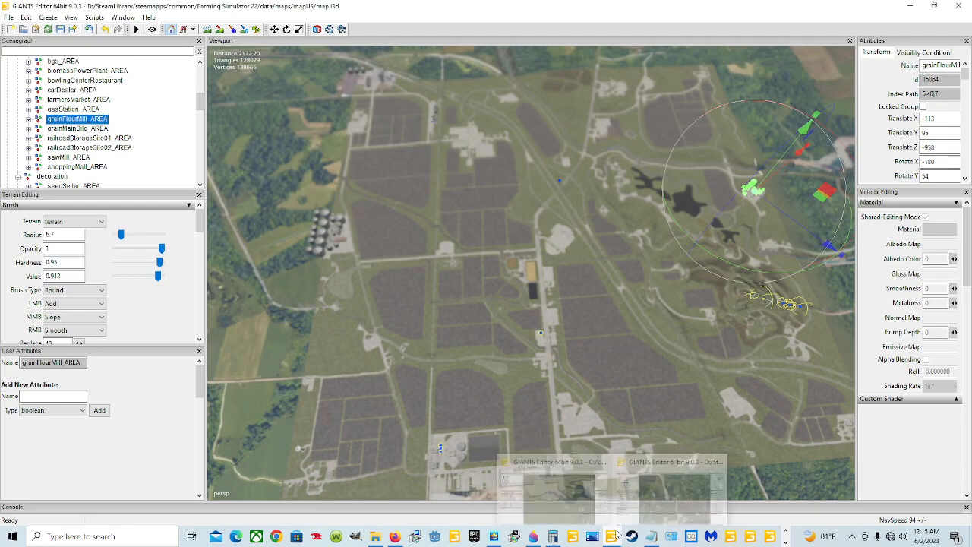
click(559, 463)
alt+drag(571, 466, 529, 404)
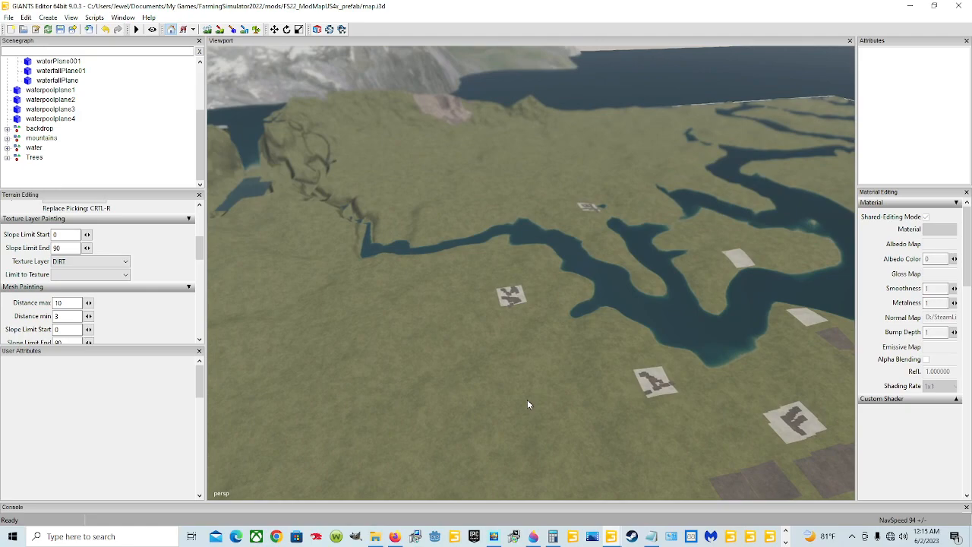
mouse_move(553, 208)
alt+mouse_down()
mouse_move(560, 381)
mouse_move(464, 418)
mouse_move(579, 314)
mouse_move(507, 387)
mouse_move(562, 326)
mouse_move(644, 297)
mouse_move(475, 356)
mouse_move(522, 273)
mouse_move(529, 307)
alt+mouse_up()
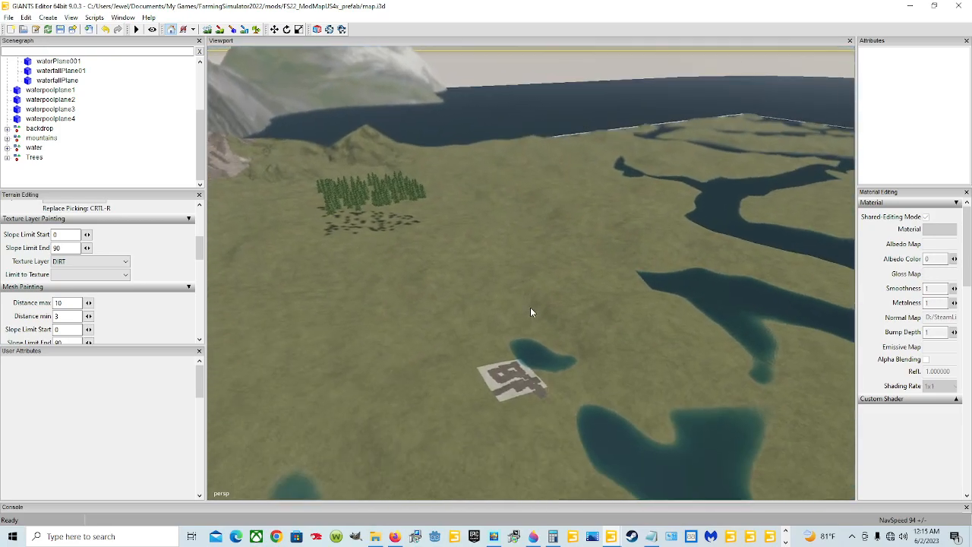
mouse_move(543, 410)
alt+mouse_down()
mouse_move(594, 396)
mouse_move(511, 435)
mouse_move(495, 419)
mouse_move(495, 457)
mouse_move(509, 426)
mouse_move(651, 346)
mouse_move(605, 398)
mouse_move(568, 380)
mouse_move(622, 400)
mouse_move(678, 402)
mouse_move(520, 412)
mouse_move(521, 427)
mouse_move(585, 443)
mouse_move(559, 412)
alt+mouse_up()
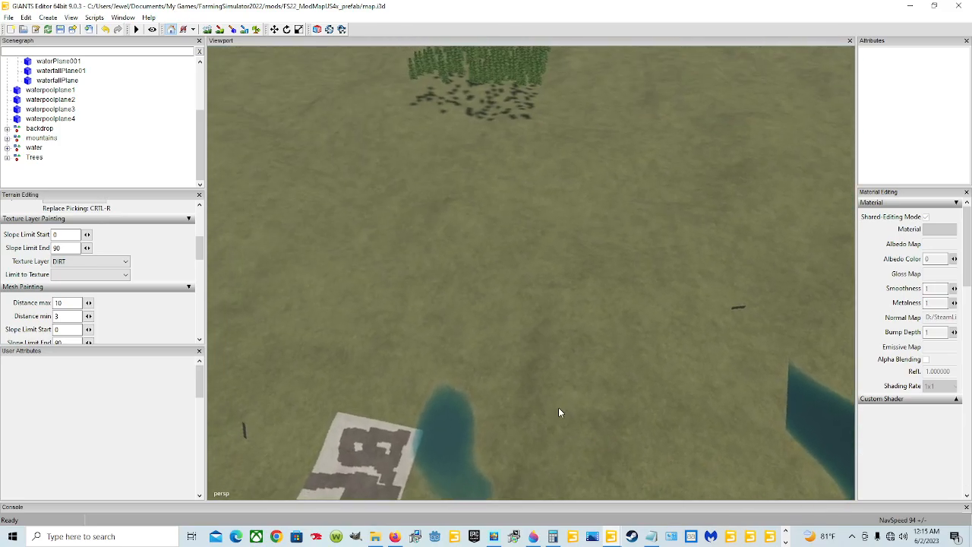
mouse_move(819, 375)
alt+mouse_down()
mouse_move(815, 427)
mouse_move(745, 451)
mouse_move(766, 472)
mouse_move(606, 437)
alt+mouse_up()
alt+drag(722, 388, 541, 383)
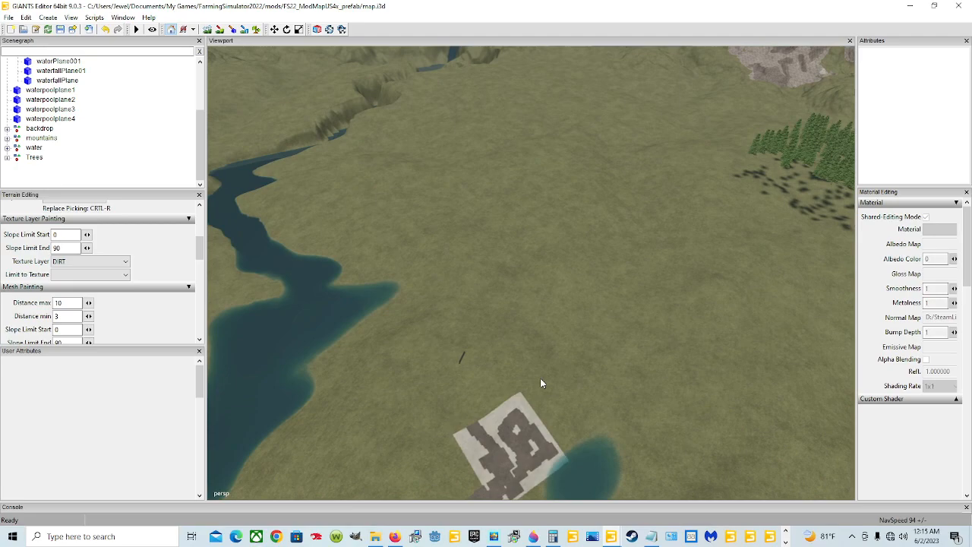
alt+drag(541, 374, 743, 364)
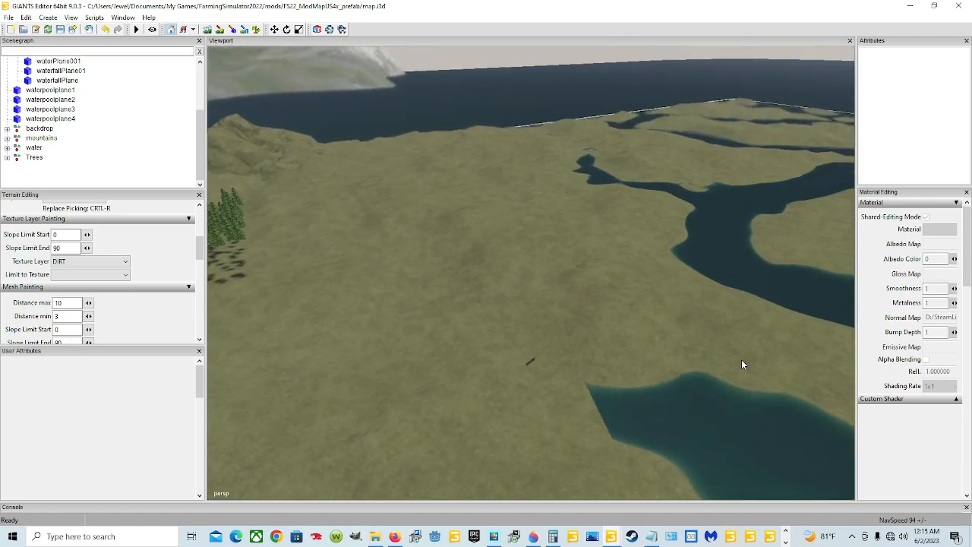
alt+drag(508, 414, 433, 337)
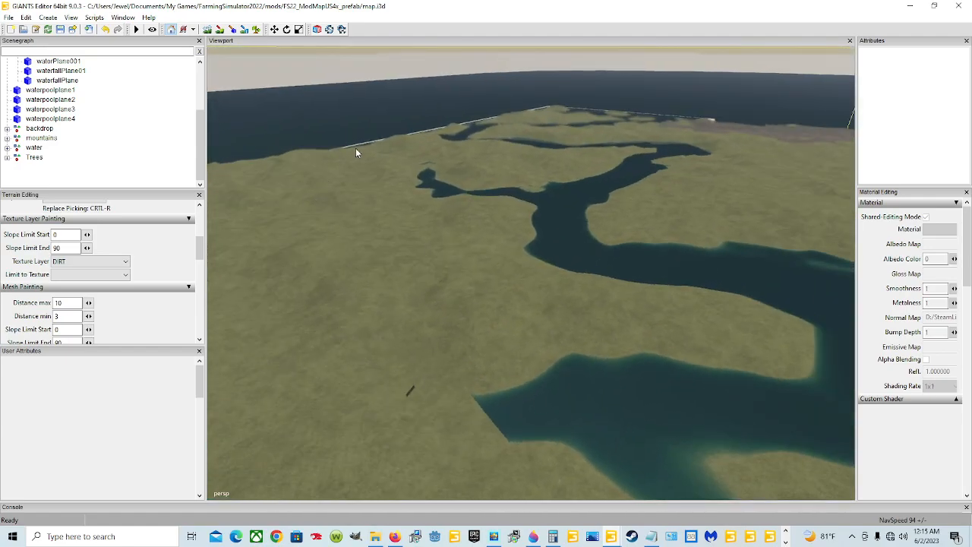
alt+drag(471, 386, 449, 392)
alt+drag(480, 248, 681, 375)
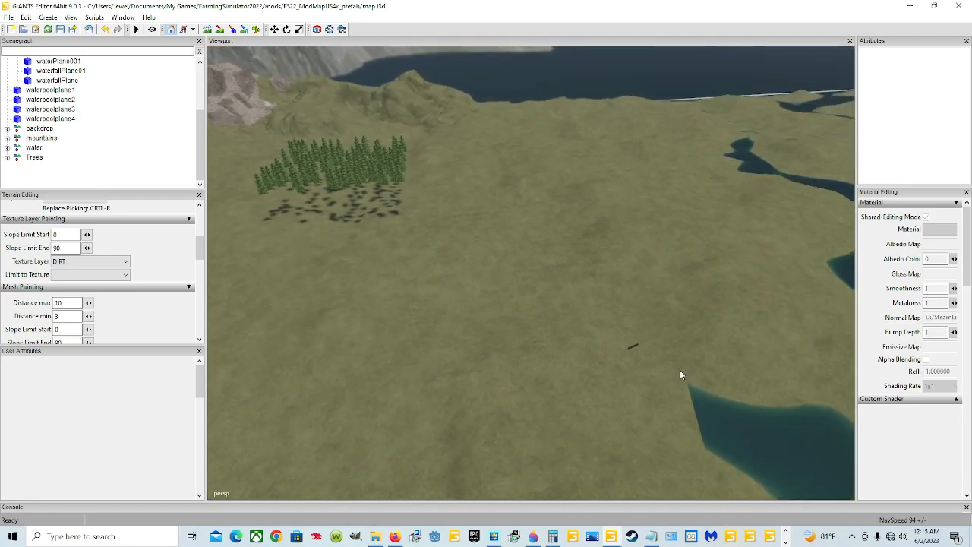
alt+drag(551, 424, 578, 424)
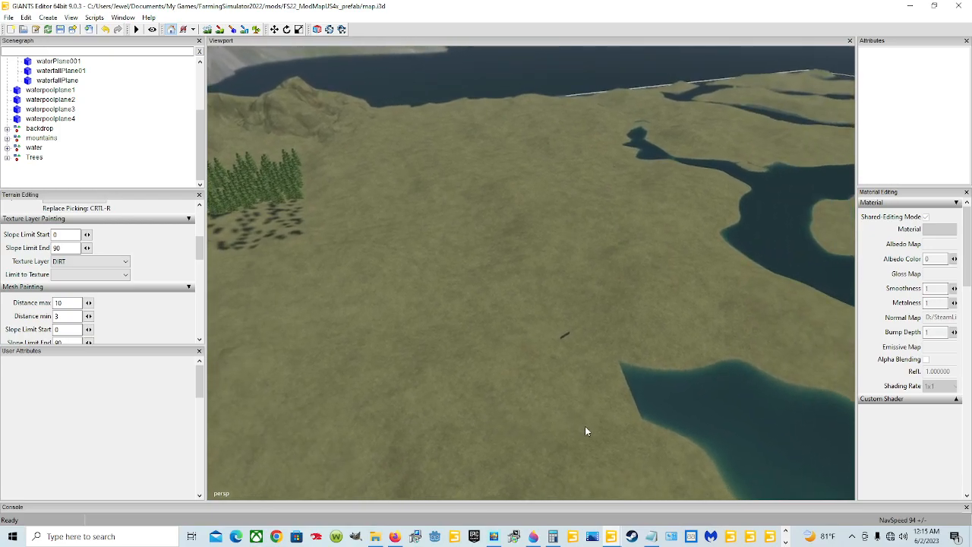
alt+drag(512, 457, 547, 391)
alt+drag(542, 350, 323, 246)
alt+drag(435, 363, 388, 372)
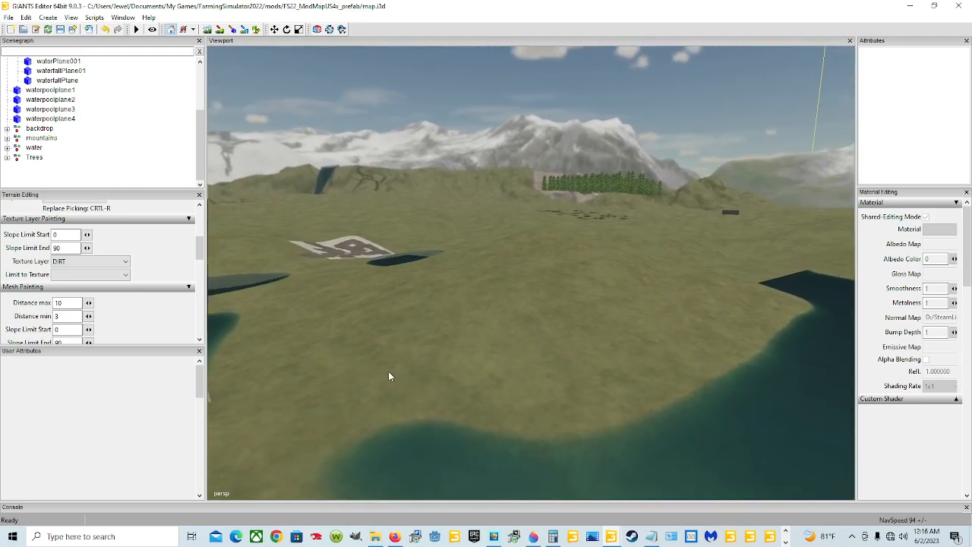
Explore the grassland between the river inlets in First Person Mode to examine the slope of the ground.
click(152, 29)
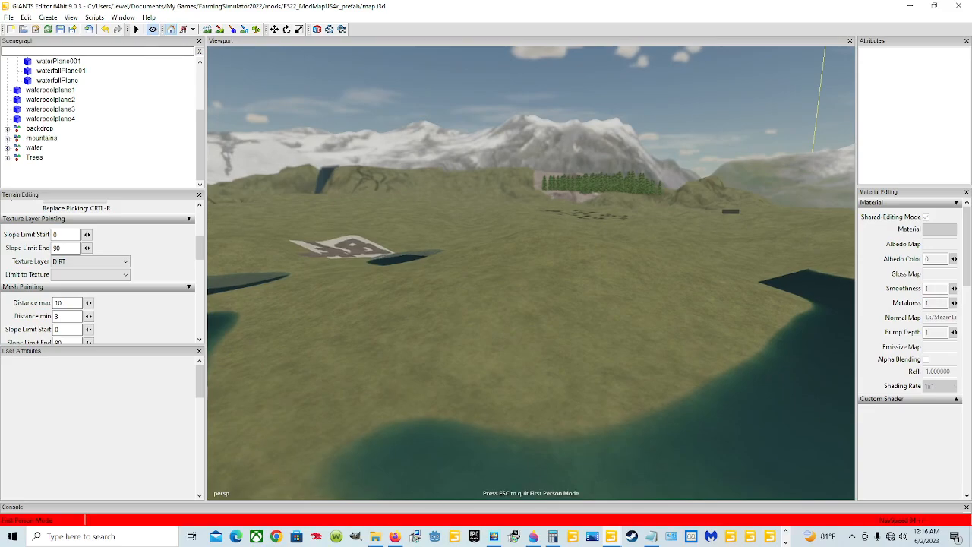
key(s)
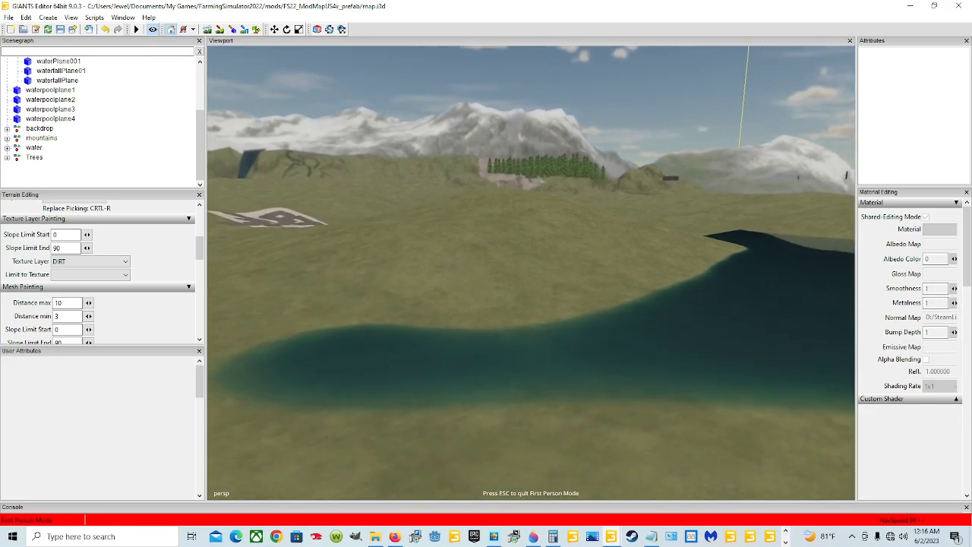
key(w)
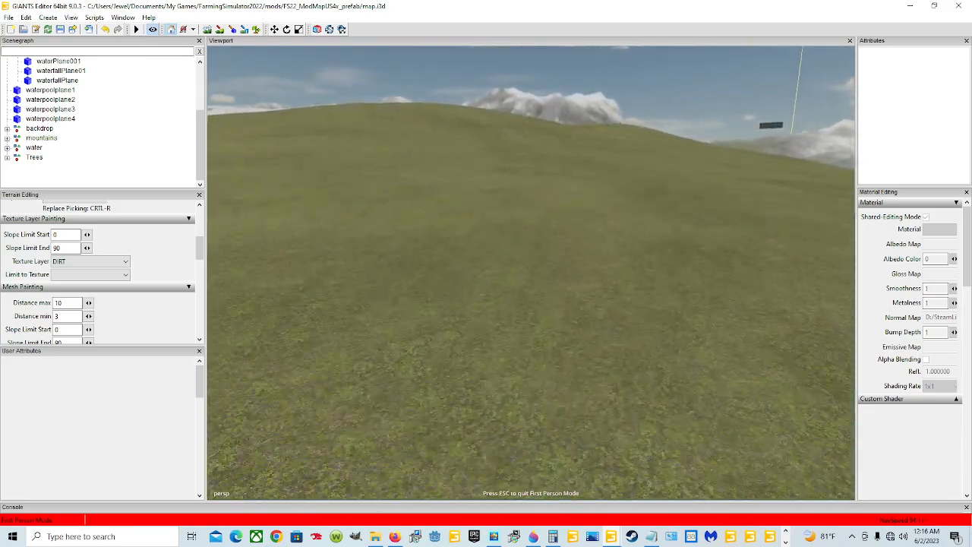
key(w)
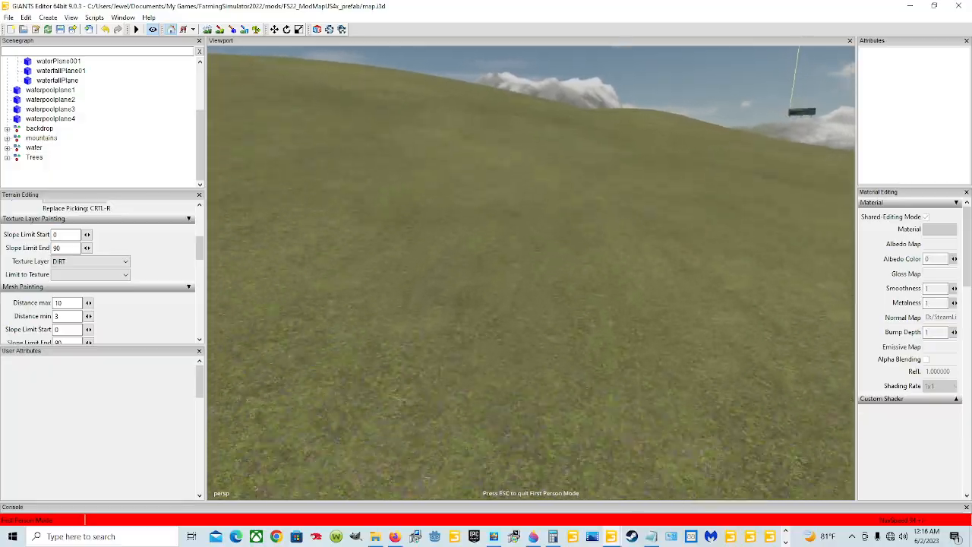
key(w)
key(w)
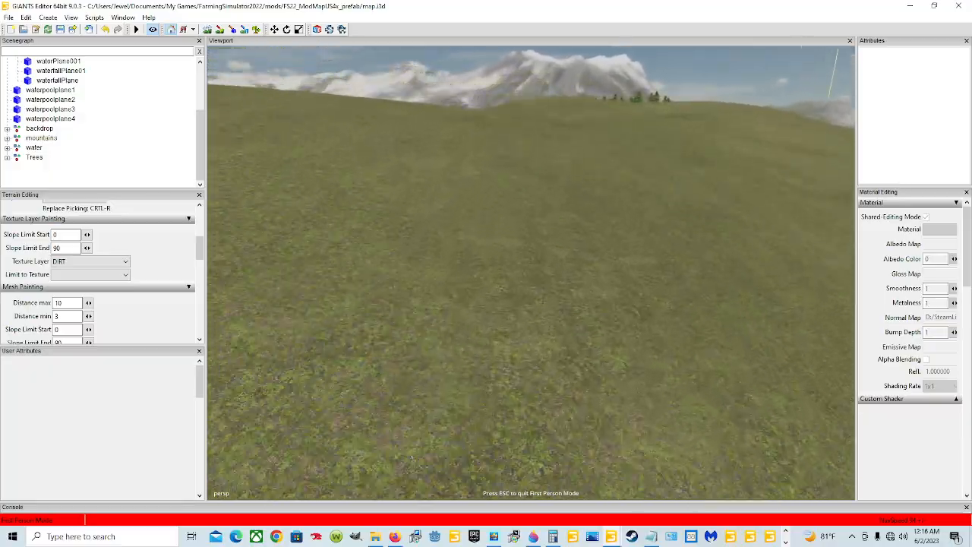
key(w)
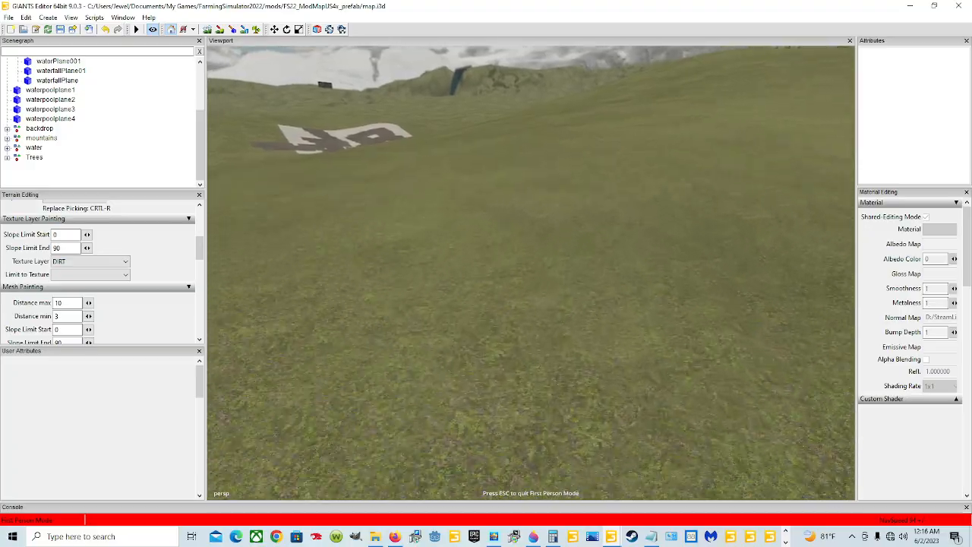
key(w)
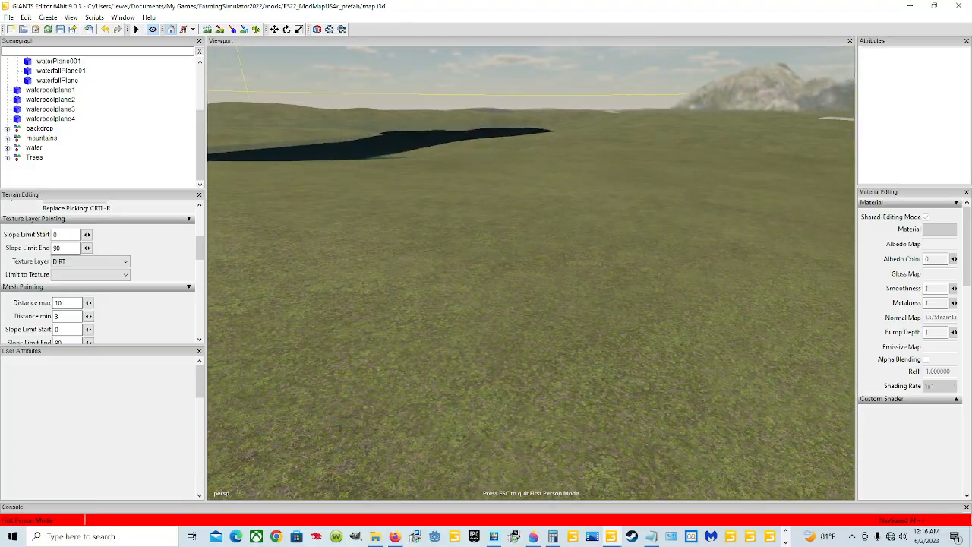
key(w)
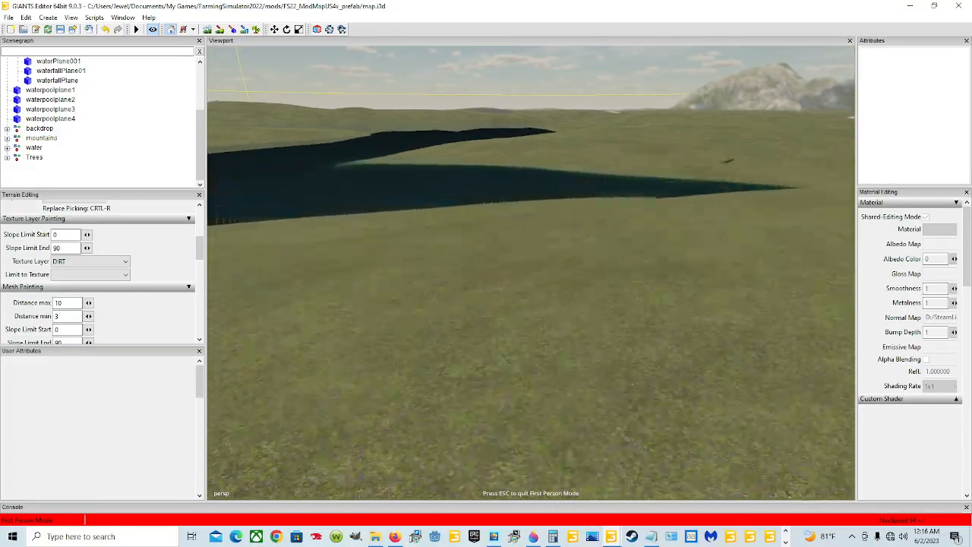
key(w)
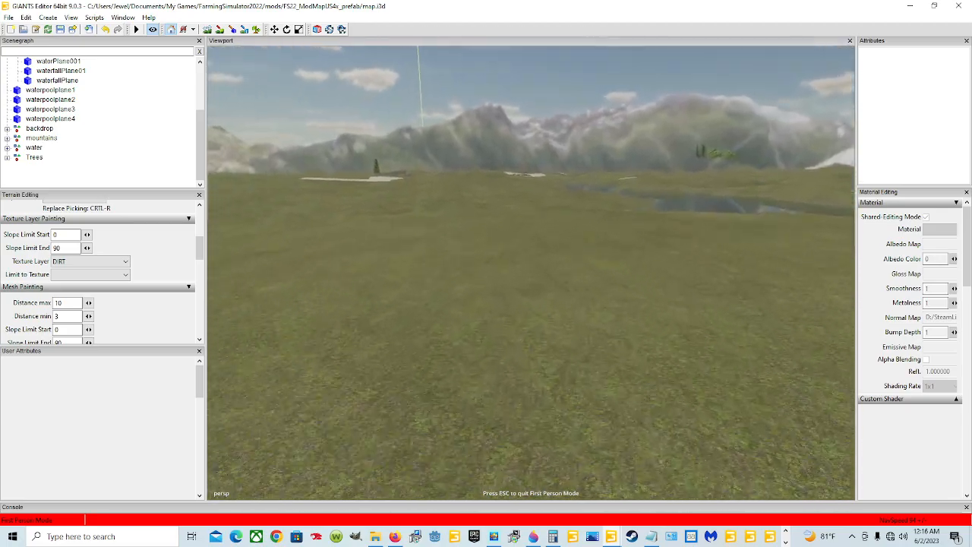
key(w)
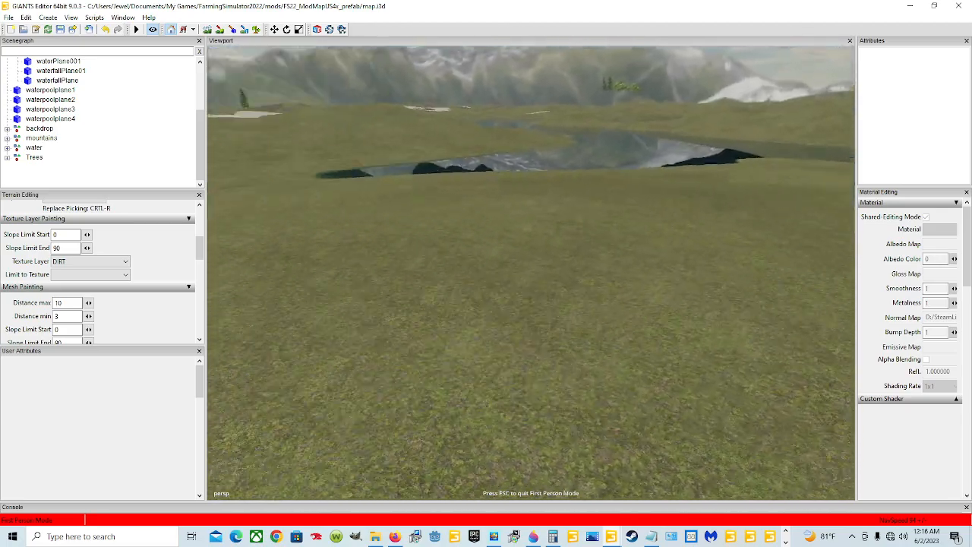
key(w)
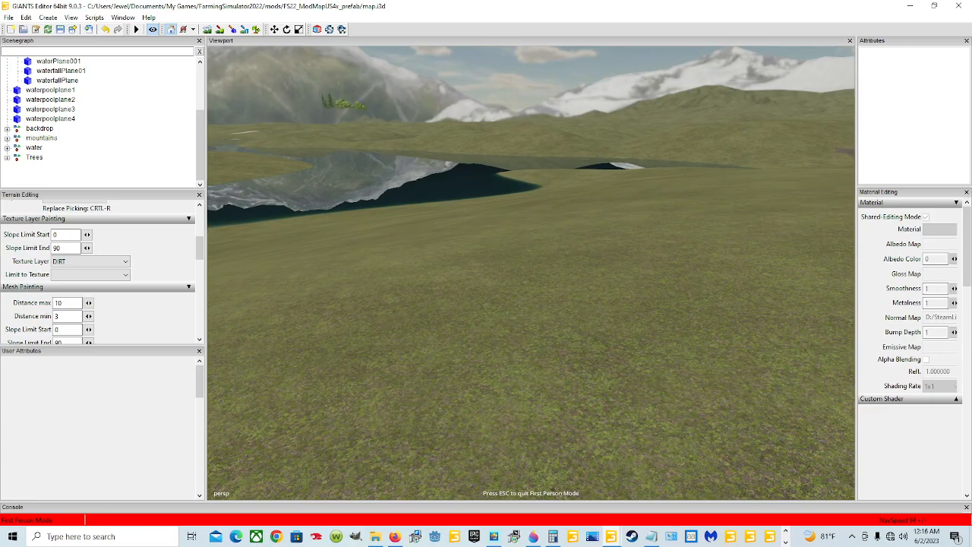
key(w)
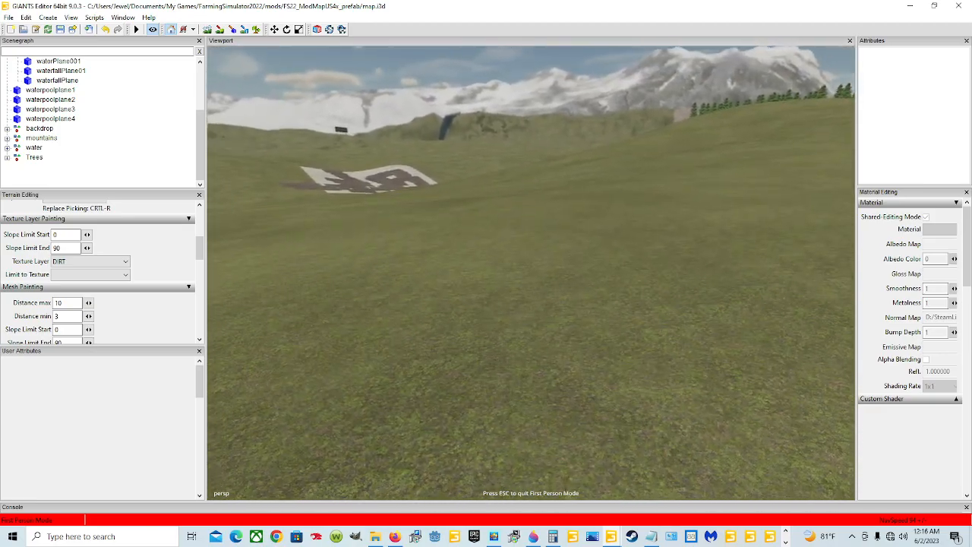
key(Escape)
Paint a square CONCRETE patch on the grassland between the two river inlets, near the small pond.
right_drag(536, 278, 599, 207)
scroll(529, 264, down, 5)
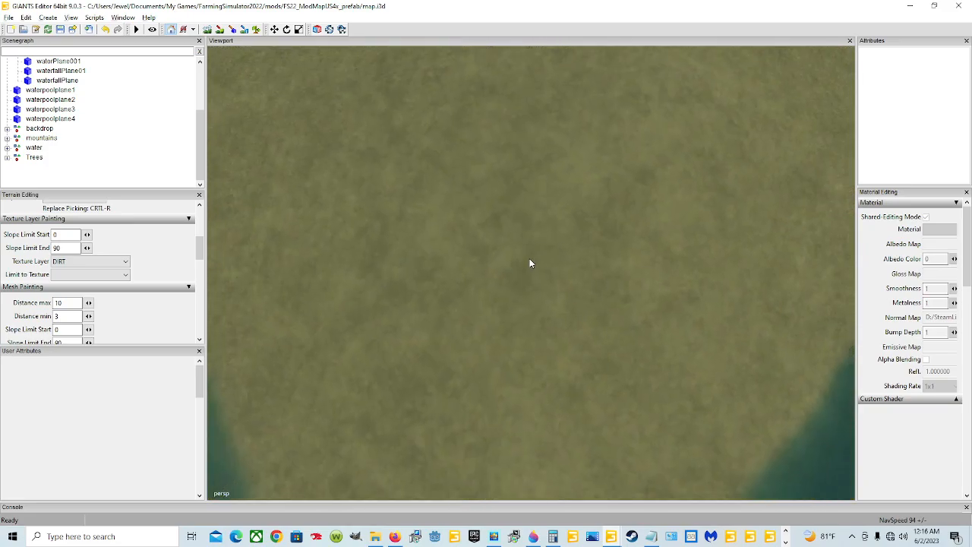
scroll(500, 252, down, 3)
key(2)
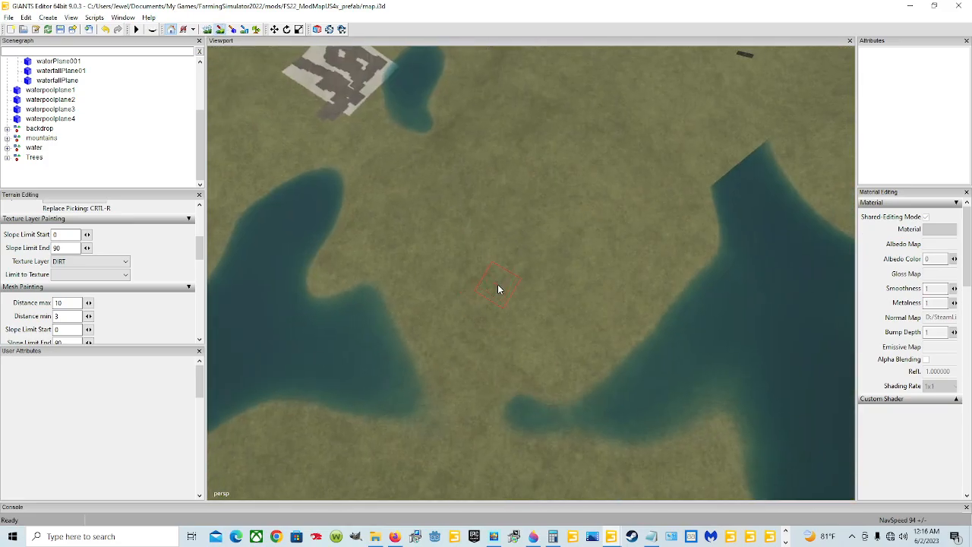
click(121, 261)
click(80, 280)
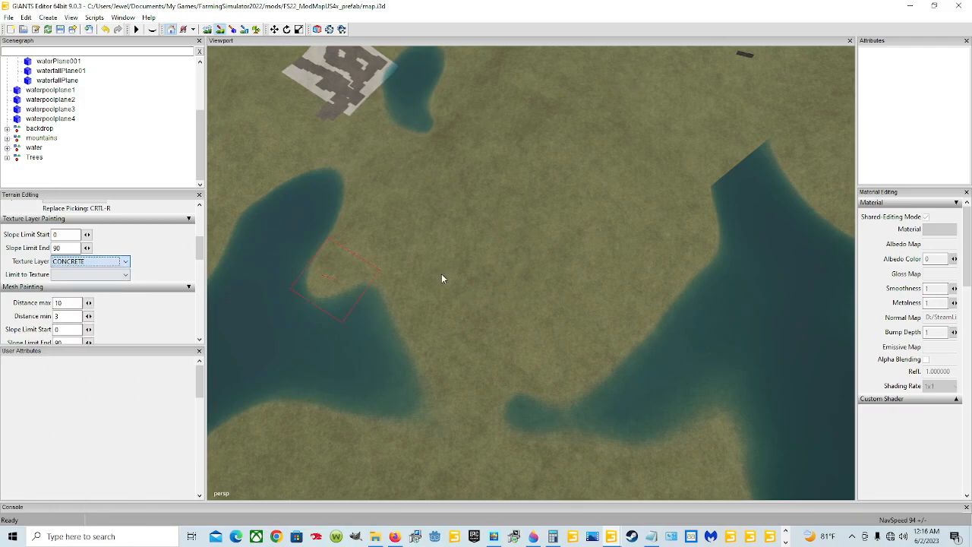
click(520, 230)
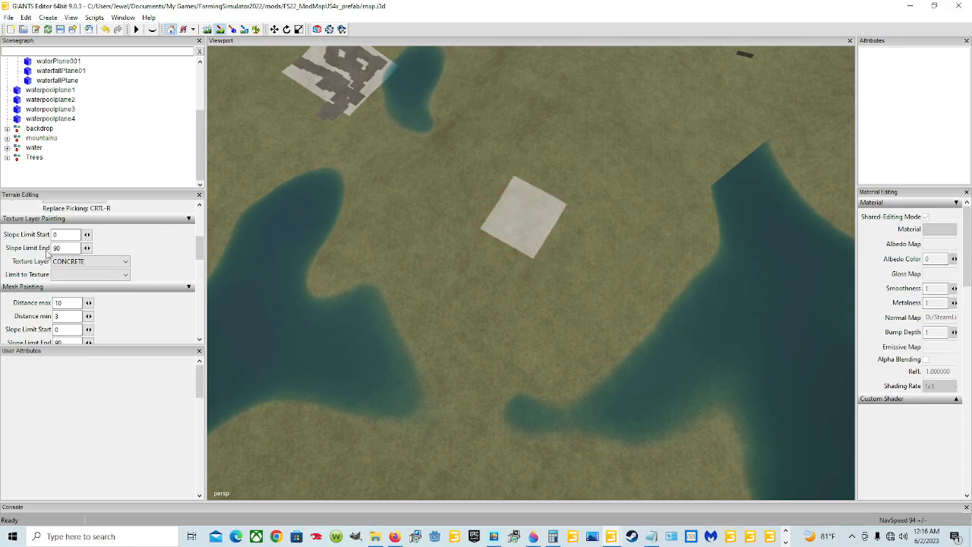
Paint an identifying DIRT label with a smaller brush on the new concrete patch between the river inlets.
click(122, 261)
click(76, 278)
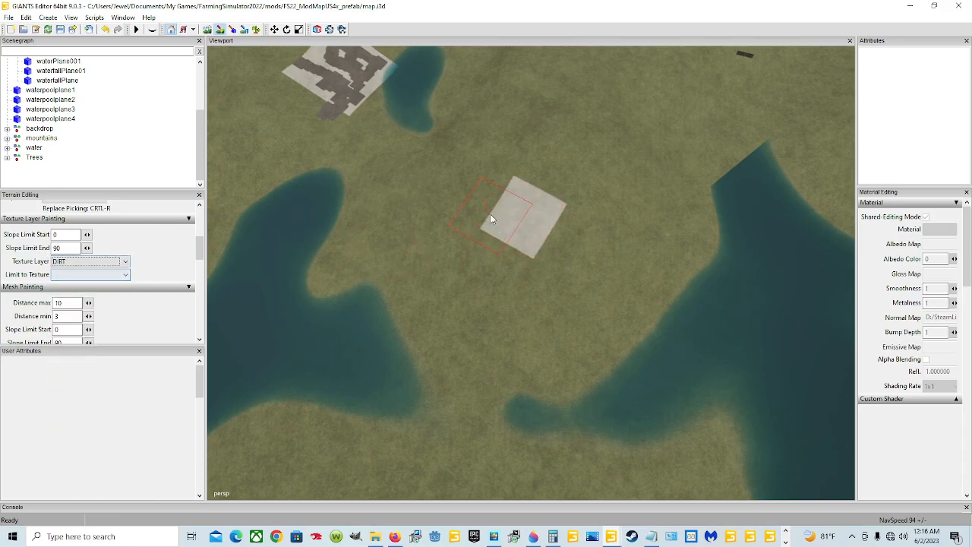
ctrl+scroll(508, 202, down, 5)
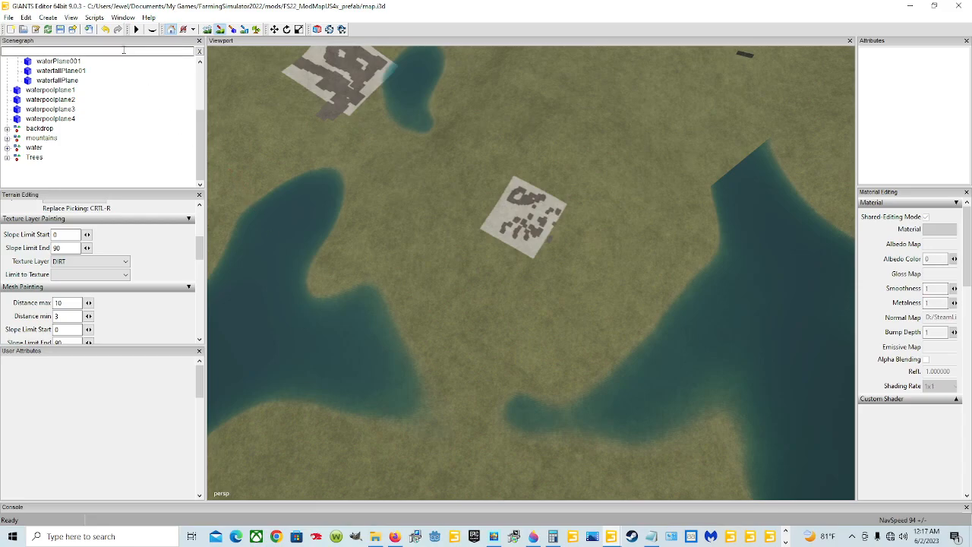
Survey the river inlets, open grassland and tree clusters across the map for further site locations.
alt+drag(533, 207, 379, 126)
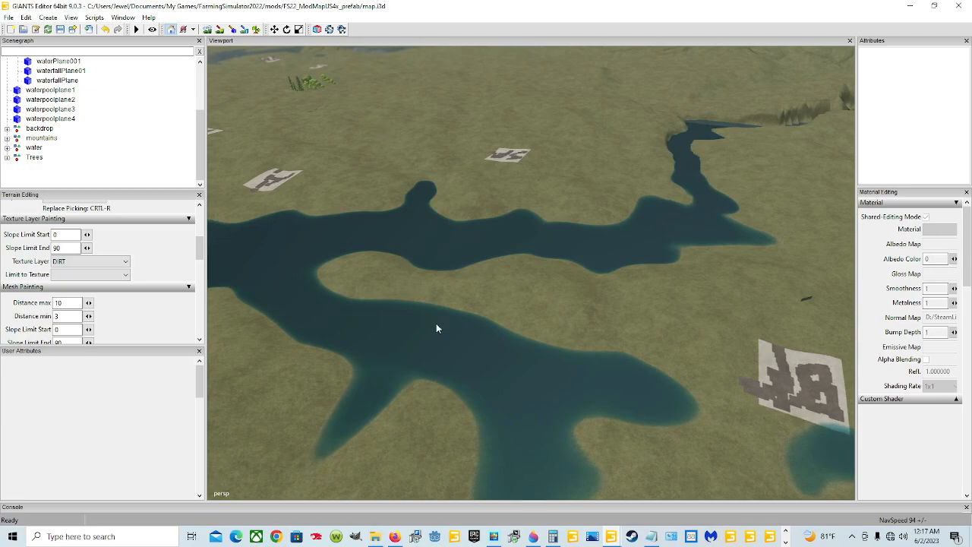
alt+drag(435, 323, 399, 284)
alt+drag(488, 341, 444, 275)
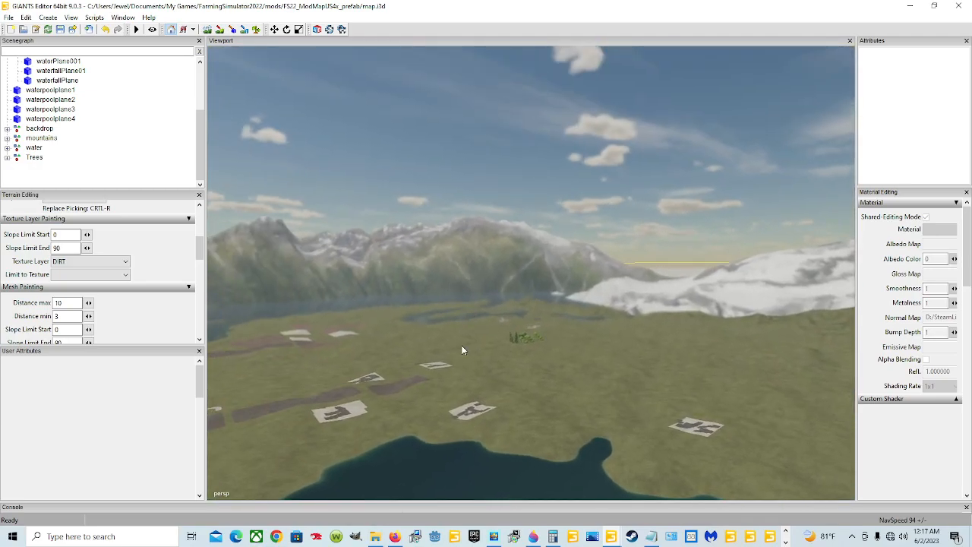
alt+right_drag(461, 344, 598, 144)
alt+right_drag(487, 322, 616, 169)
alt+right_drag(489, 349, 677, 148)
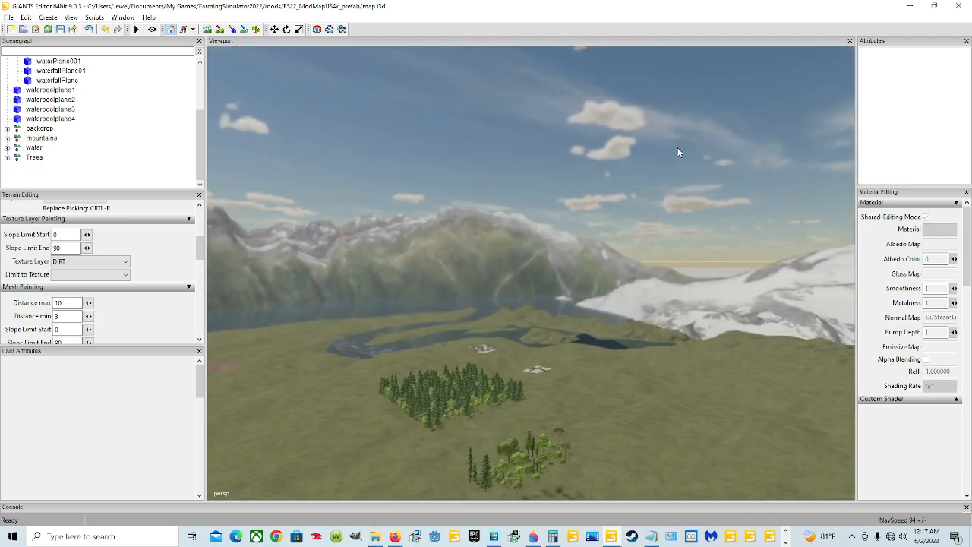
alt+drag(677, 147, 579, 278)
alt+right_drag(579, 278, 640, 168)
alt+drag(640, 168, 350, 248)
alt+drag(468, 281, 504, 209)
alt+drag(478, 304, 404, 199)
Examine the labelled patches beside the dirt roads and their spacing relative to the river and the rest of the map.
scroll(441, 281, up, 8)
alt+drag(448, 301, 532, 180)
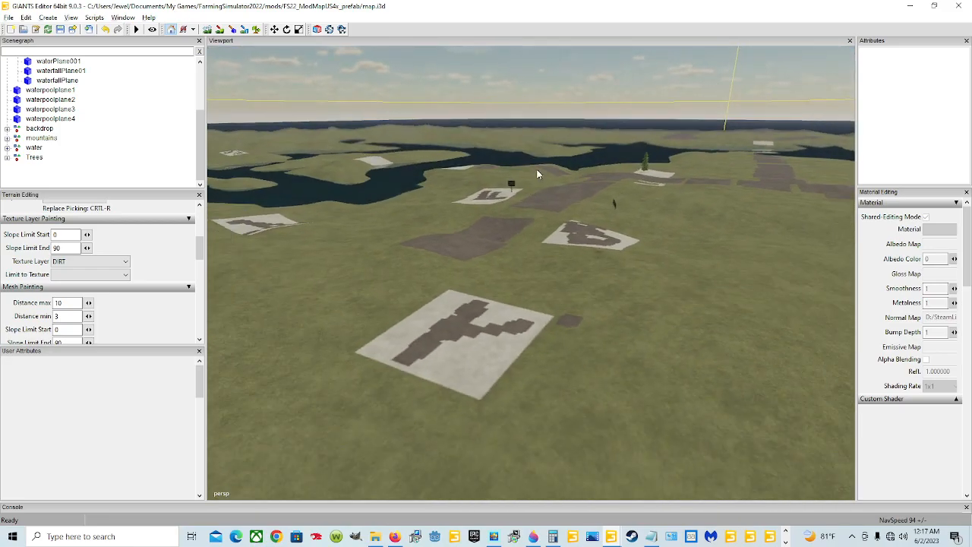
alt+drag(607, 227, 633, 284)
scroll(633, 284, down, 10)
alt+drag(518, 280, 529, 251)
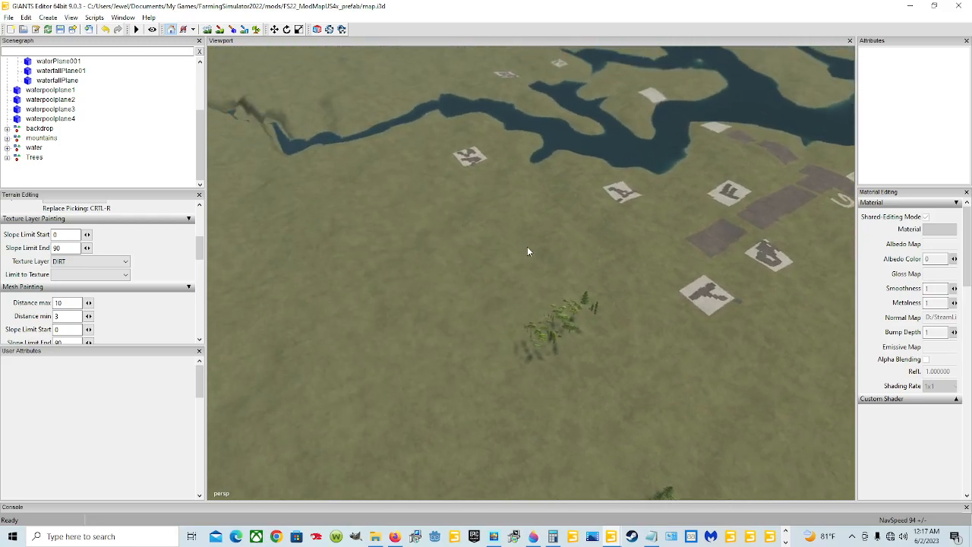
scroll(527, 246, down, 4)
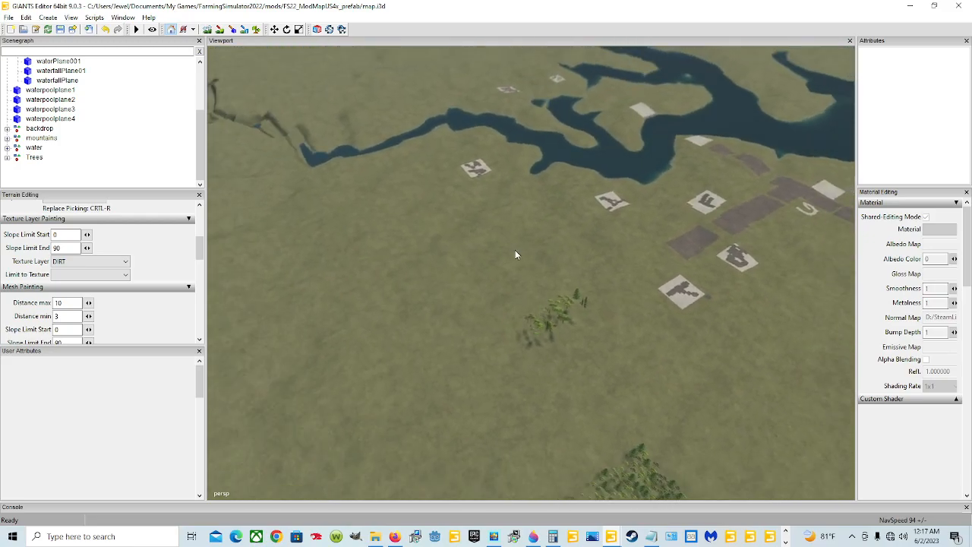
alt+drag(514, 249, 677, 134)
scroll(676, 134, down, 8)
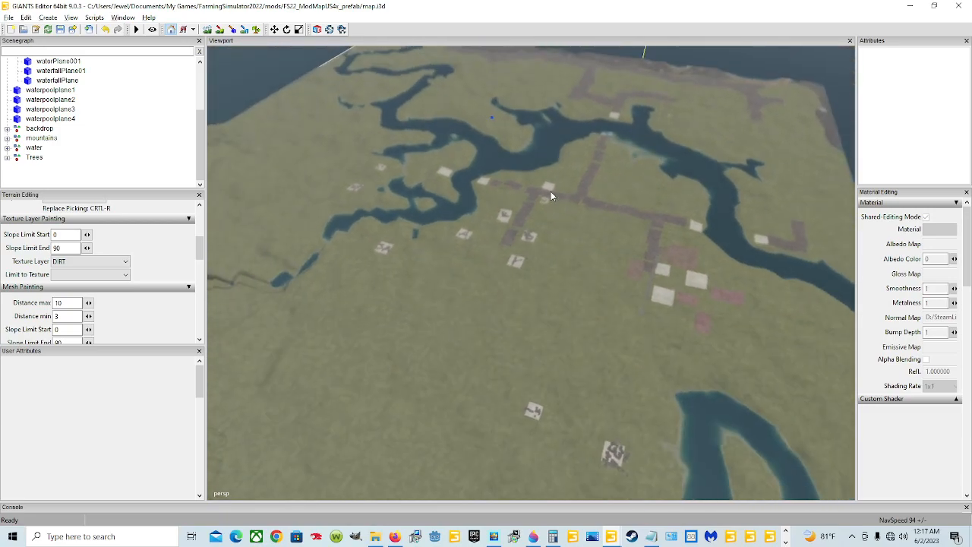
alt+drag(466, 235, 456, 296)
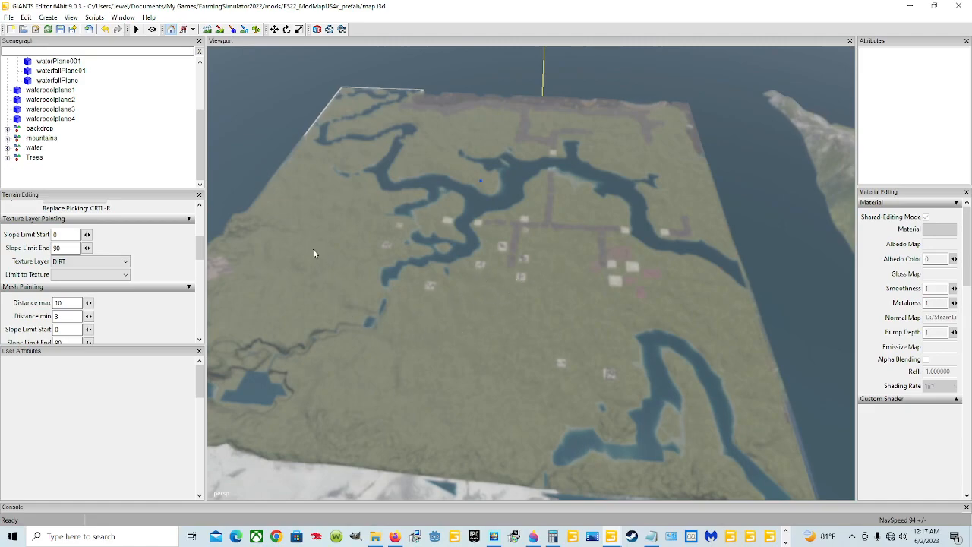
Paint two small CONCRETE patches facing each other on opposite banks of the narrow river channel near the SA site.
alt+drag(415, 304, 527, 225)
alt+drag(467, 375, 498, 418)
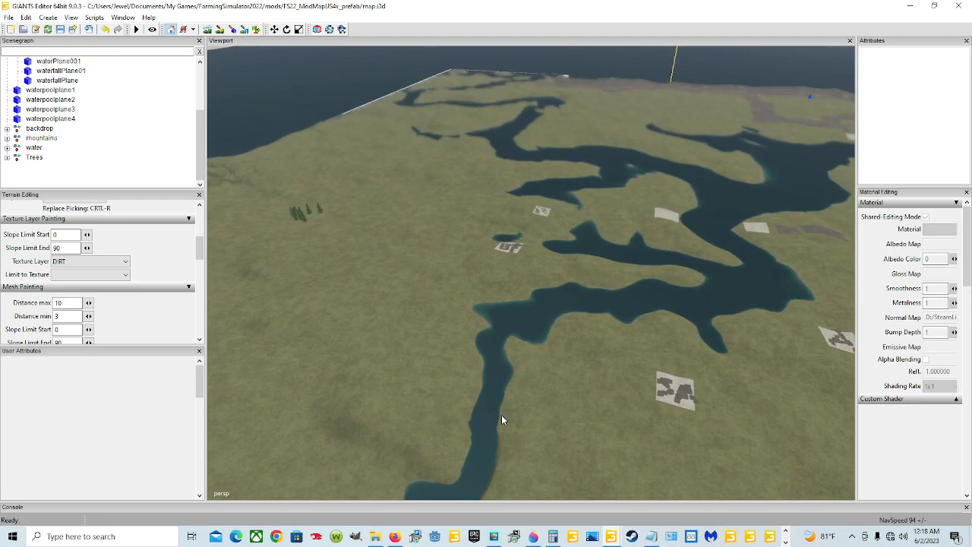
alt+drag(548, 387, 531, 363)
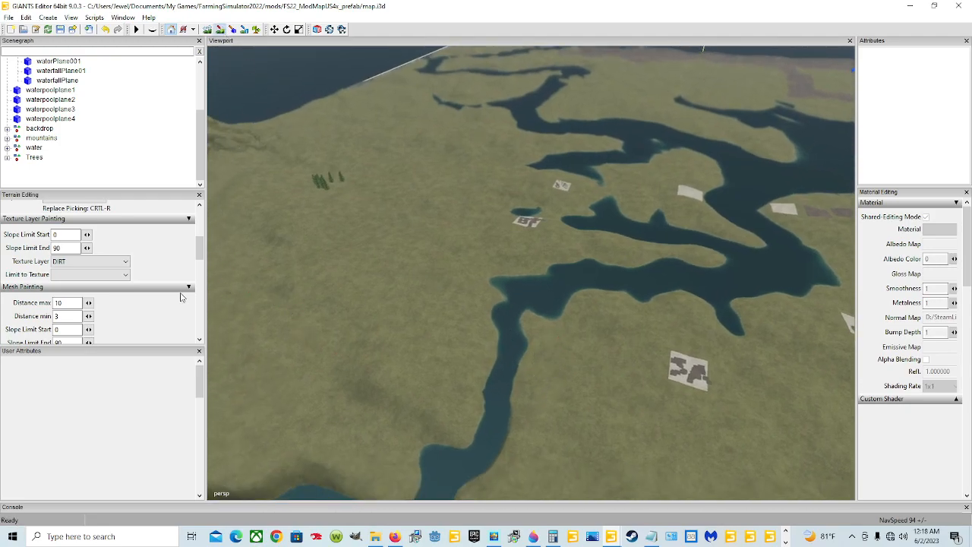
click(126, 261)
scroll(80, 281, up, 2)
click(80, 281)
click(536, 374)
click(486, 356)
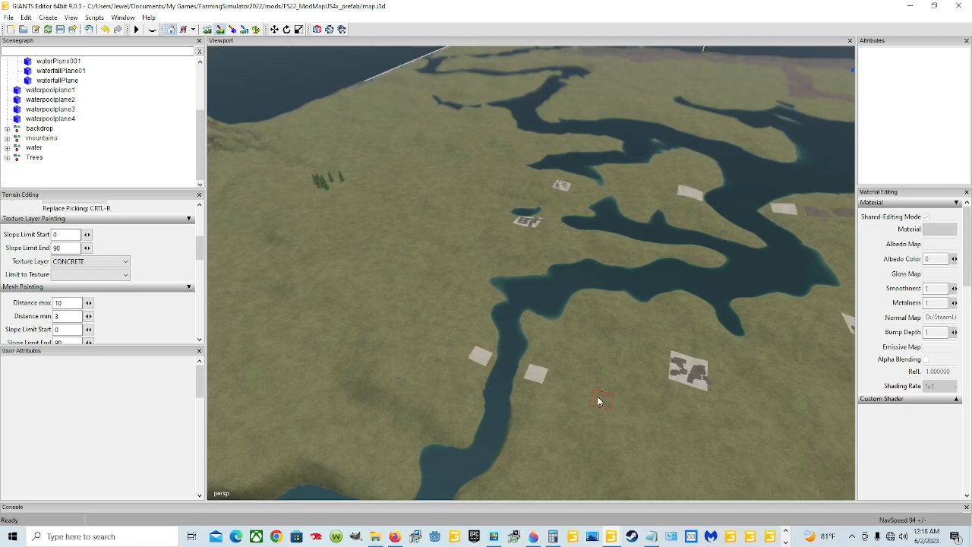
Paint DIRT roads from the two riverbank patches, one running past the SA site and one forking across the opposite grassland.
click(86, 262)
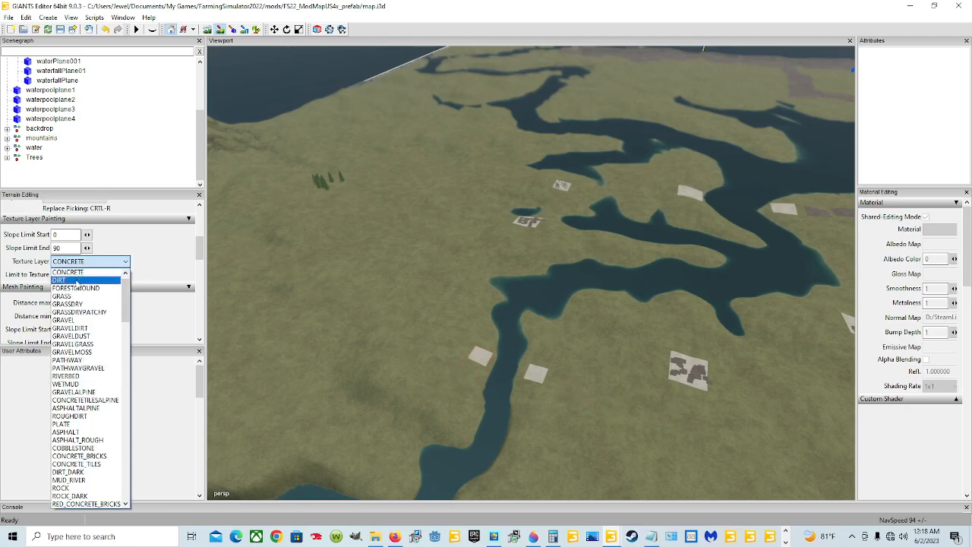
click(79, 284)
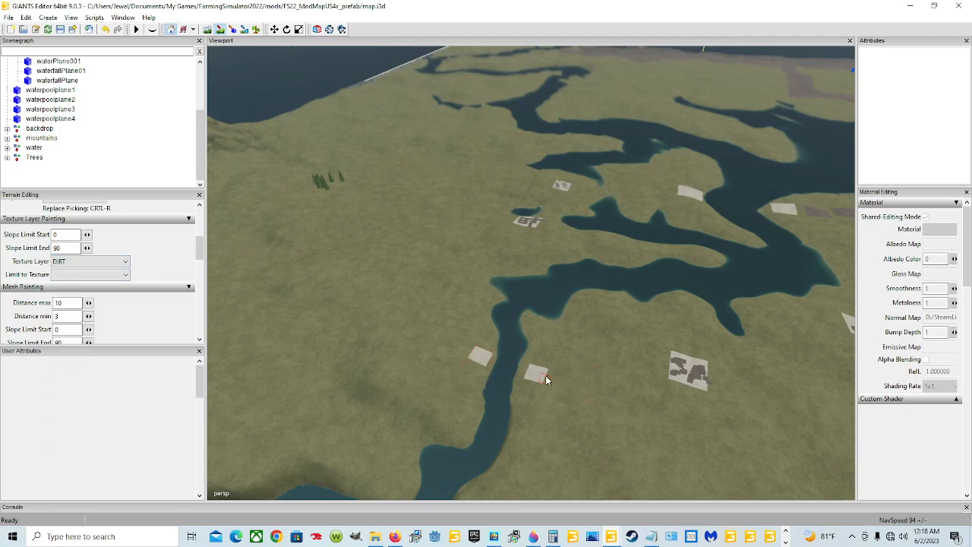
mouse_move(609, 393)
mouse_down()
mouse_move(686, 400)
mouse_move(616, 394)
mouse_up()
drag(476, 354, 457, 346)
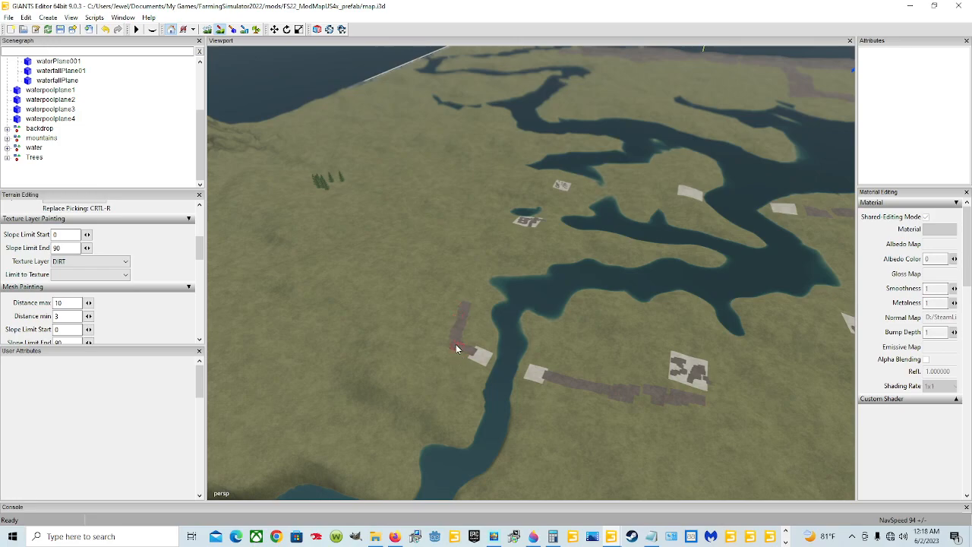
drag(397, 348, 375, 362)
click(219, 29)
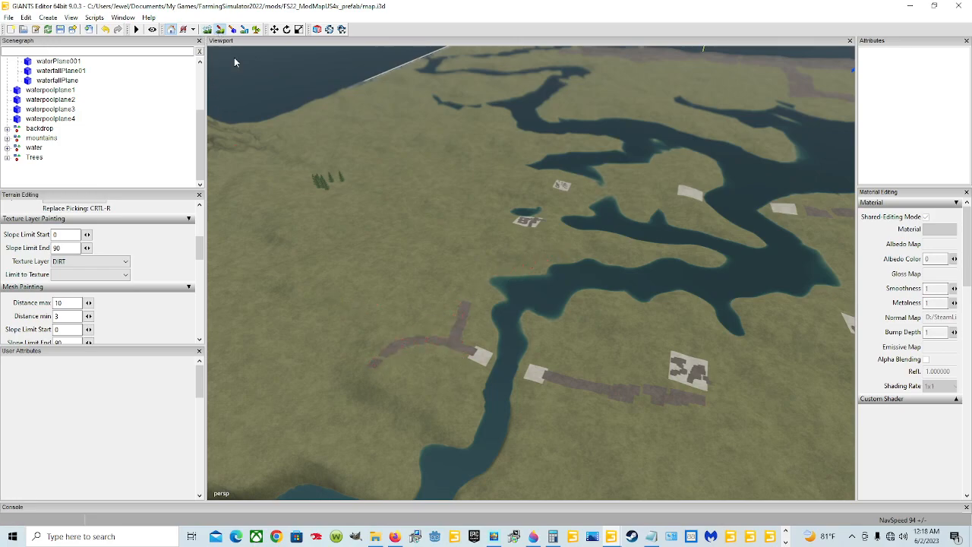
Review the river crossing, roads, labelled sites and remaining open land across the whole map from above.
alt+drag(611, 294, 561, 293)
alt+right_drag(642, 198, 447, 430)
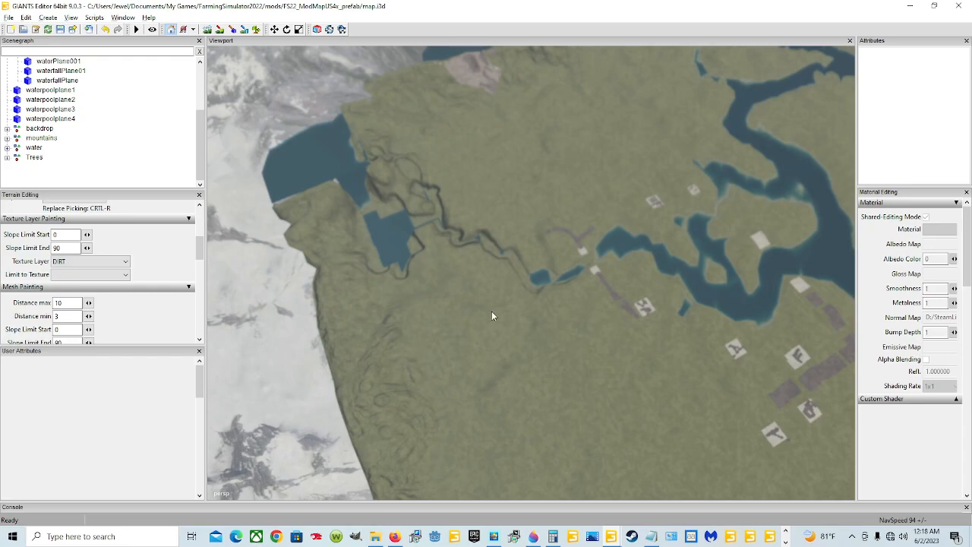
alt+drag(577, 416, 697, 447)
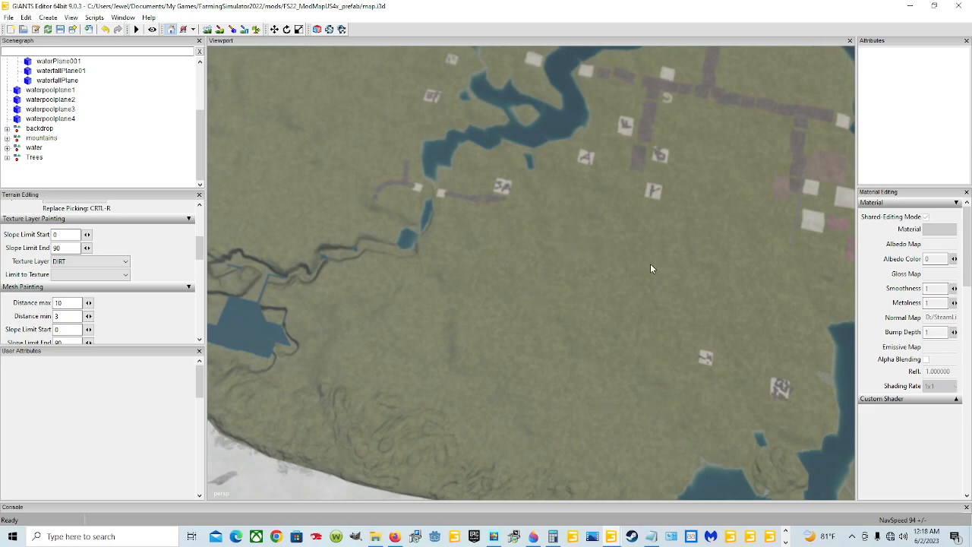
alt+drag(497, 470, 498, 238)
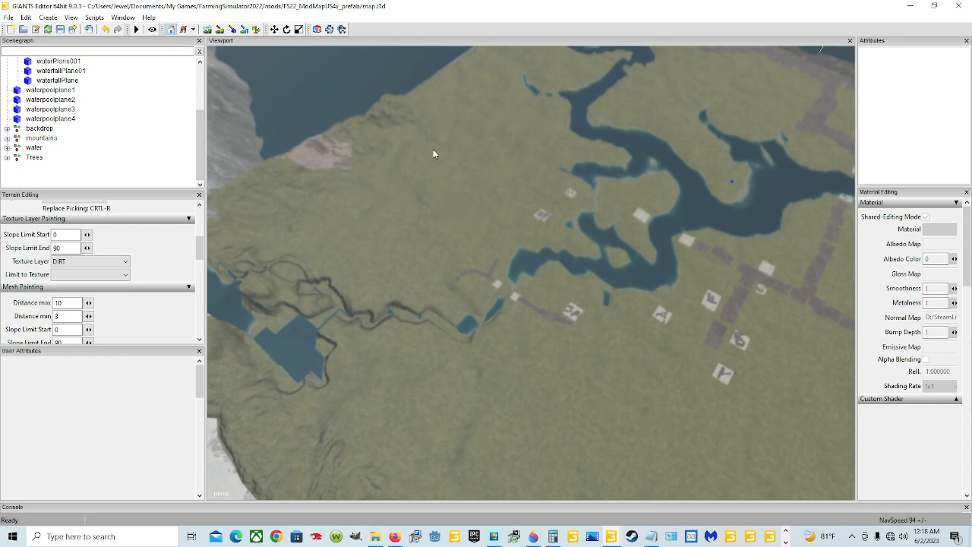
alt+drag(446, 368, 697, 370)
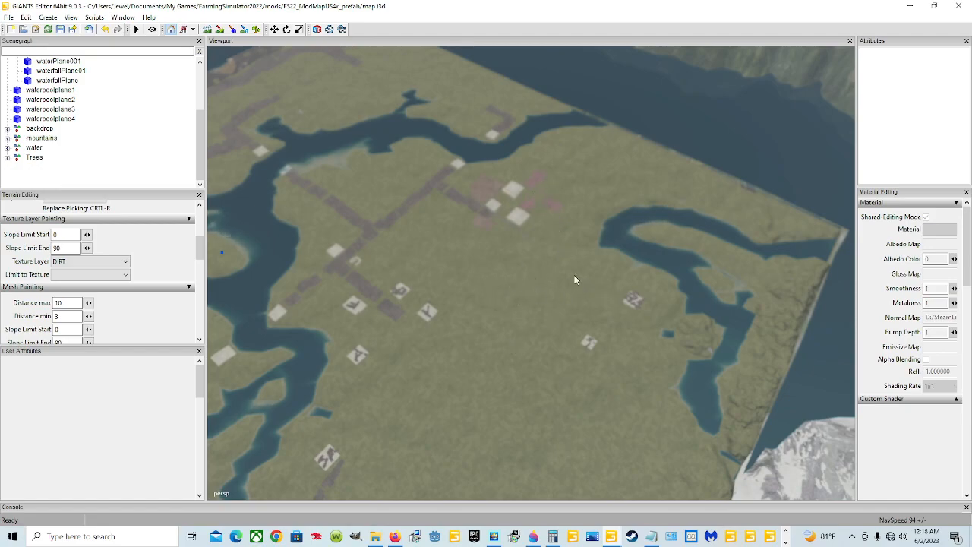
alt+drag(530, 269, 511, 290)
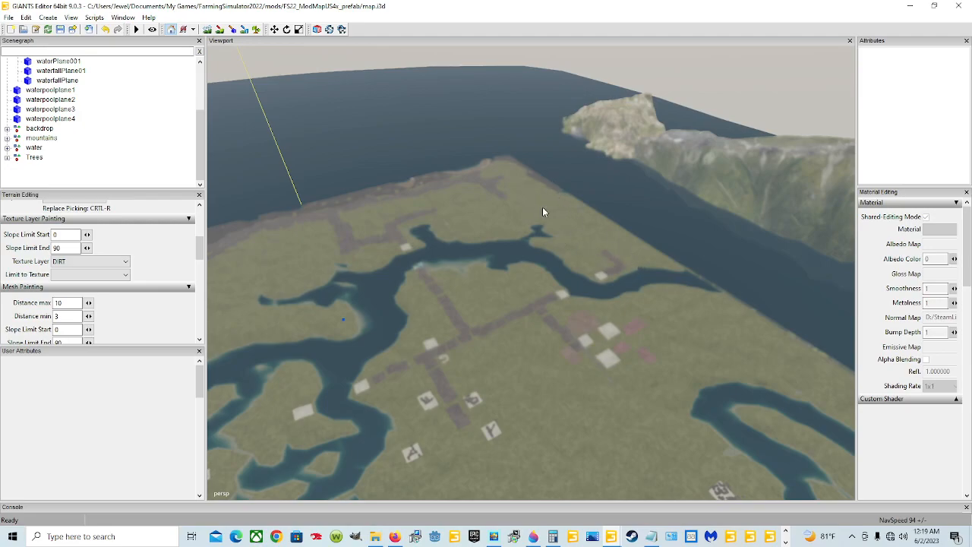
alt+drag(626, 279, 538, 317)
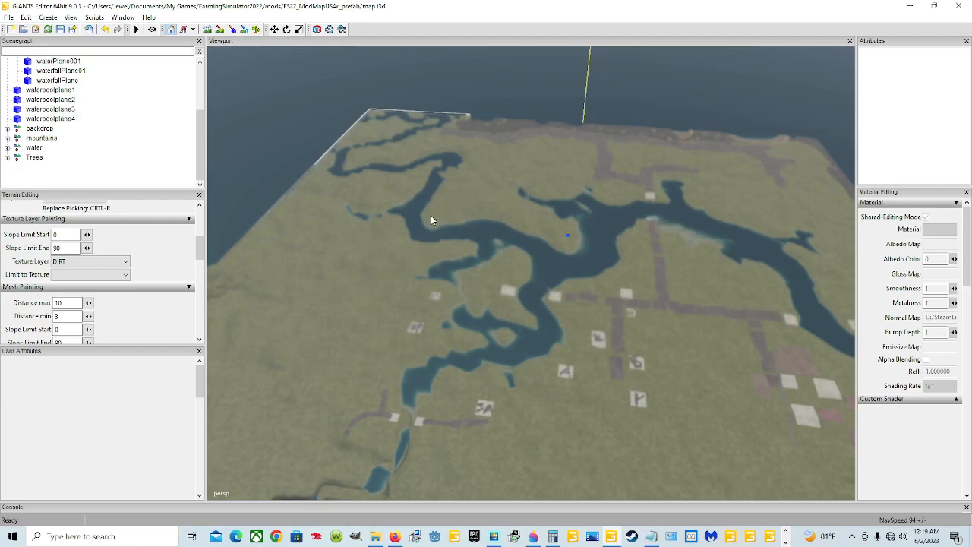
alt+drag(494, 267, 532, 334)
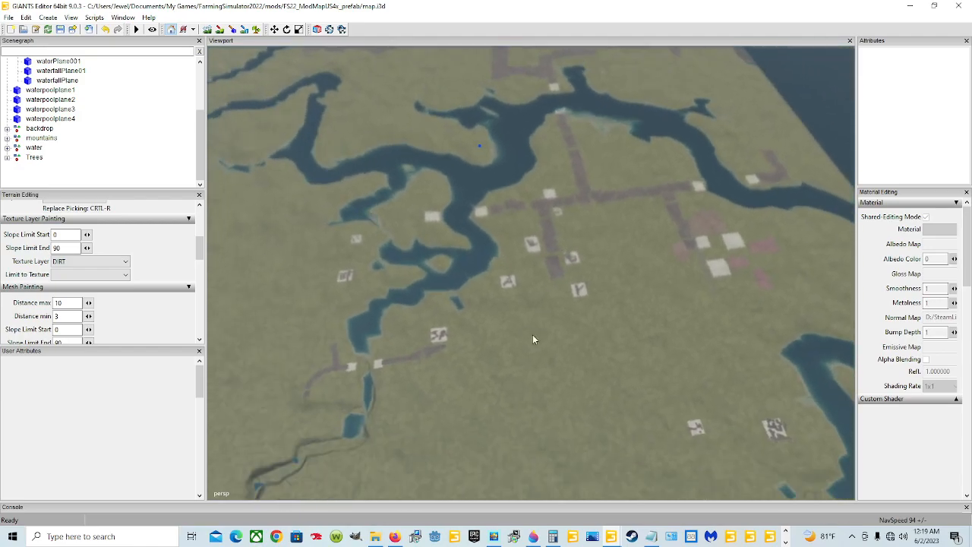
alt+drag(550, 290, 542, 303)
scroll(542, 303, down, 3)
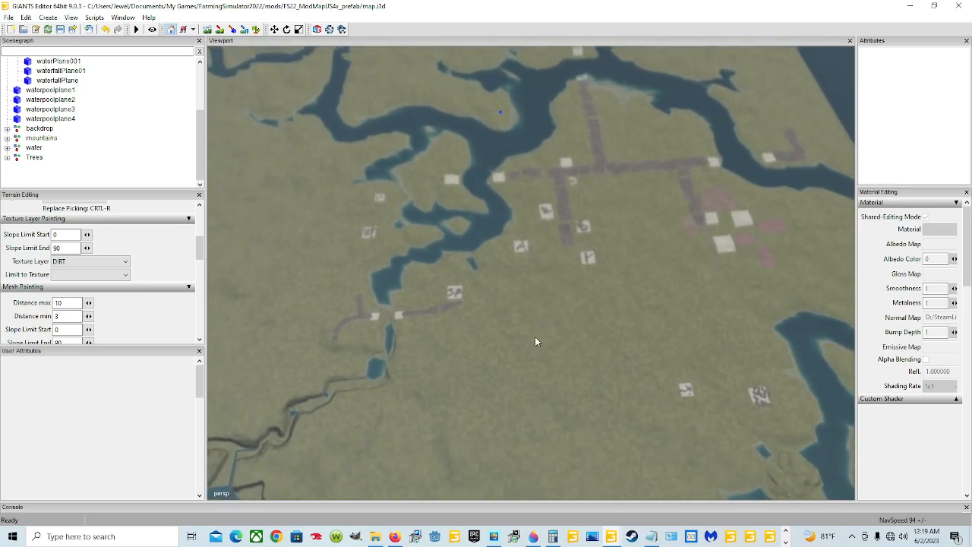
alt+drag(534, 338, 537, 277)
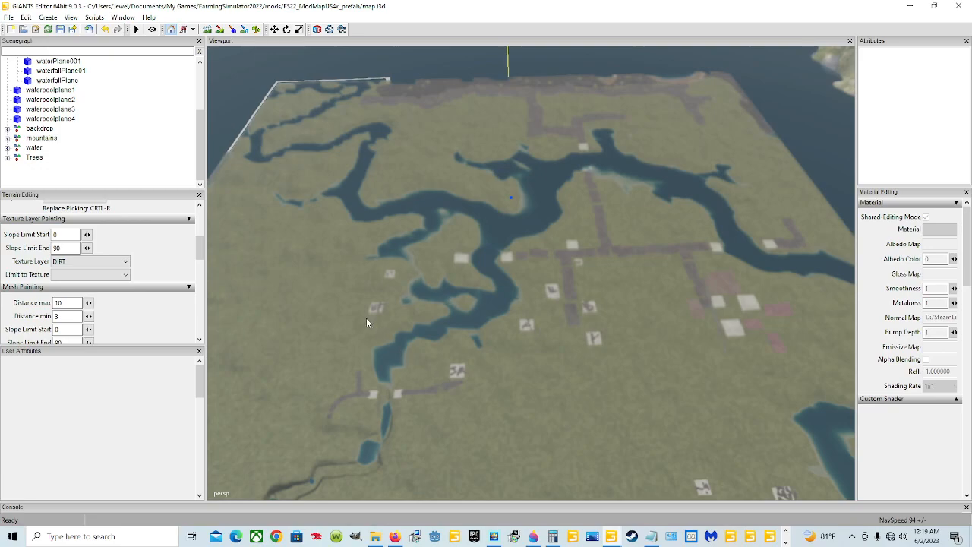
Save the map and look over the overall layout of sites, roads and rivers.
click(60, 29)
alt+drag(556, 278, 605, 236)
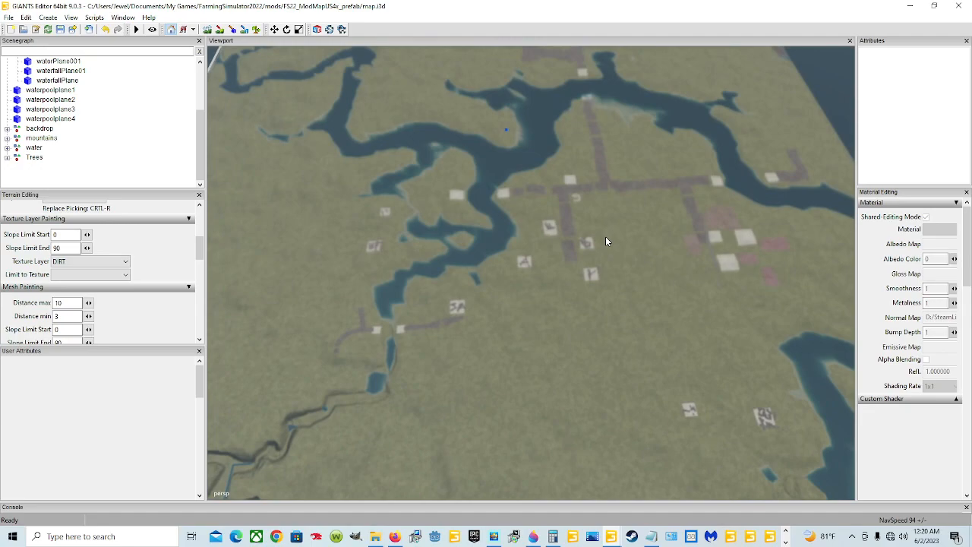
alt+drag(577, 290, 564, 252)
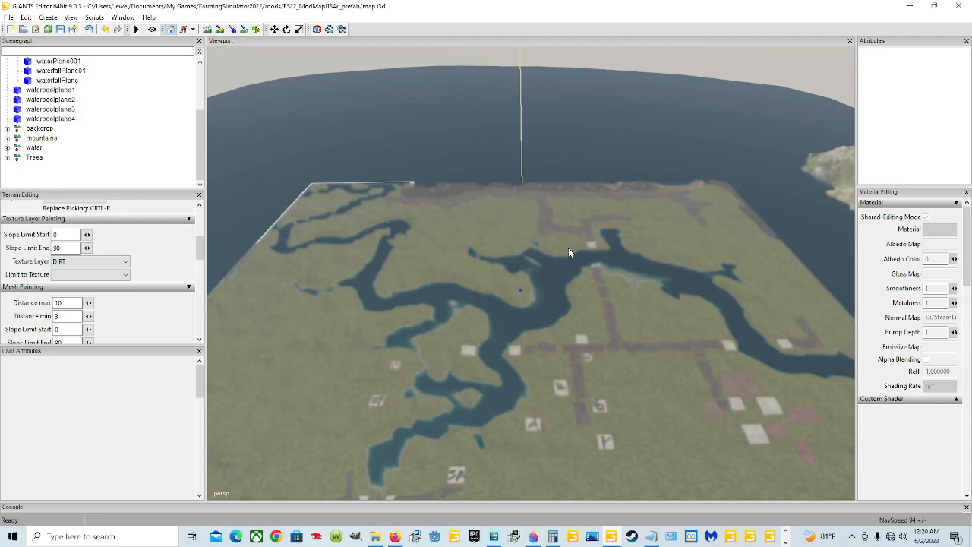
alt+drag(598, 360, 613, 382)
alt+drag(662, 357, 703, 350)
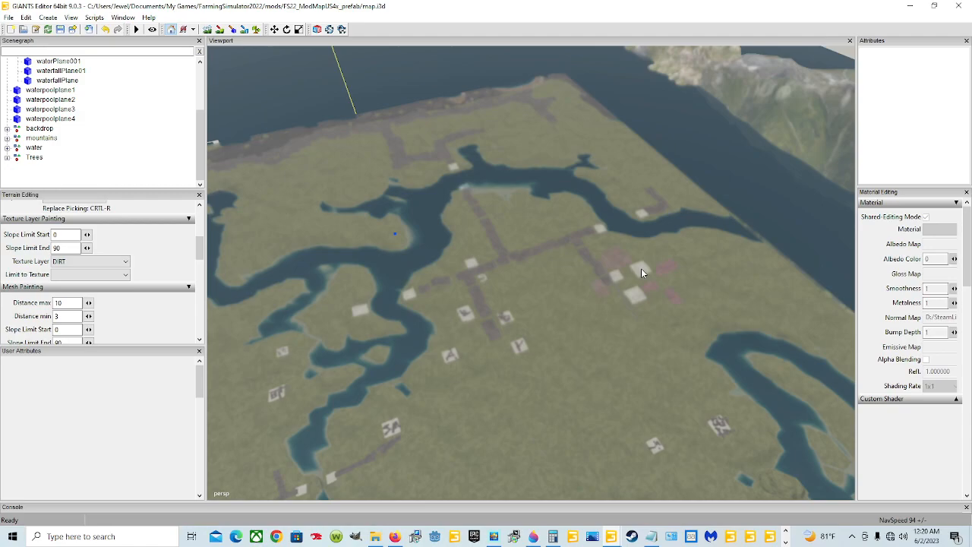
alt+drag(639, 292, 558, 306)
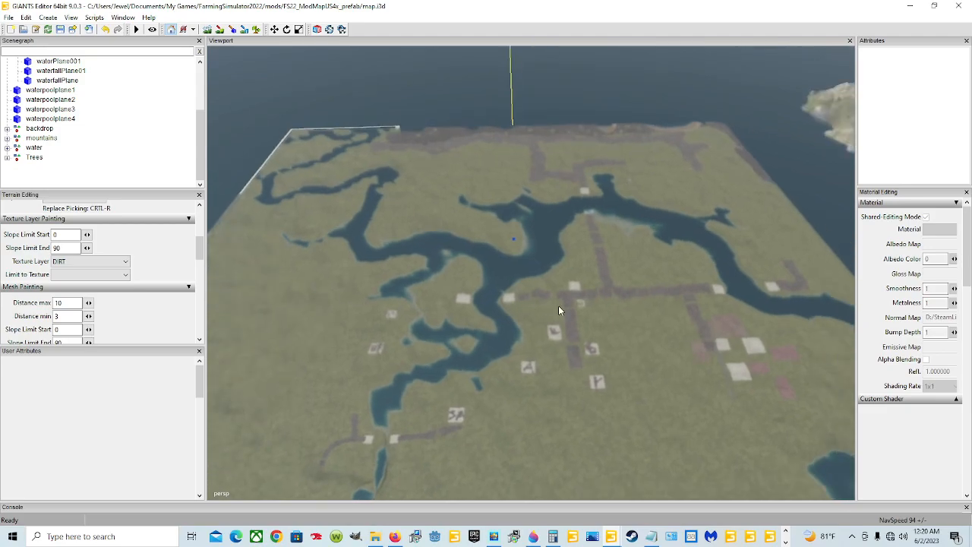